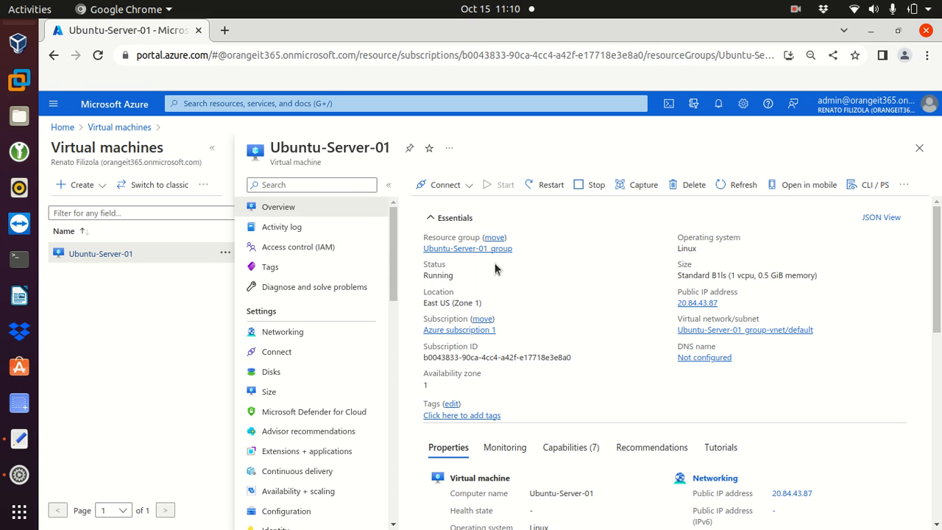
- Copy the public IP 20.84.43.87 from Ubuntu-Server-01's overview with its copy icon
{"action": "triple_click", "coordinate": [700, 304]}
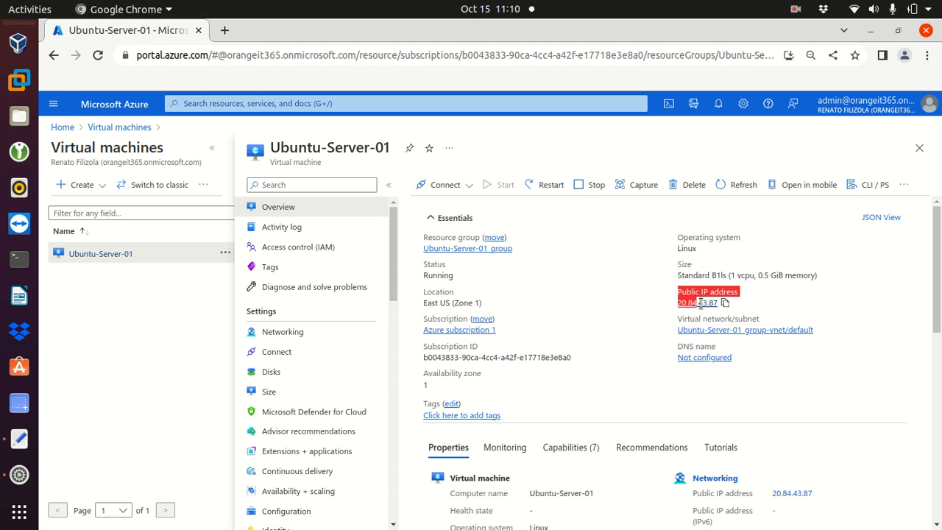
{"action": "left_click", "coordinate": [747, 304]}
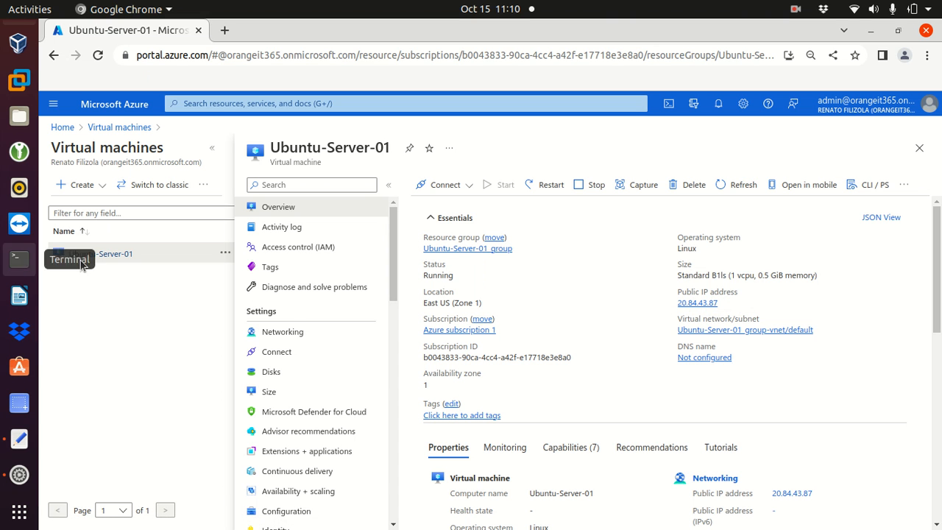
{"action": "left_click", "coordinate": [725, 303]}
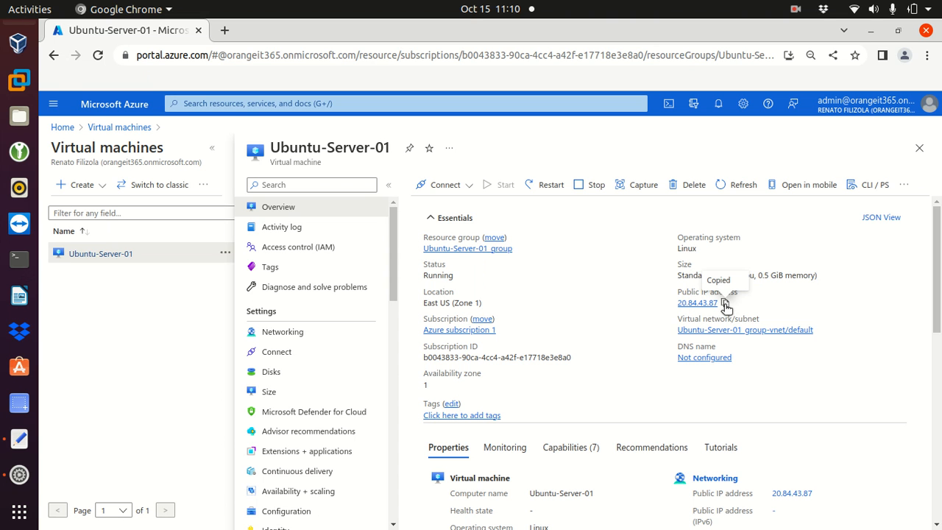
- In Terminal, run ssh with the user name and the pasted IP 20.84.43.87
{"action": "left_click", "coordinate": [20, 260]}
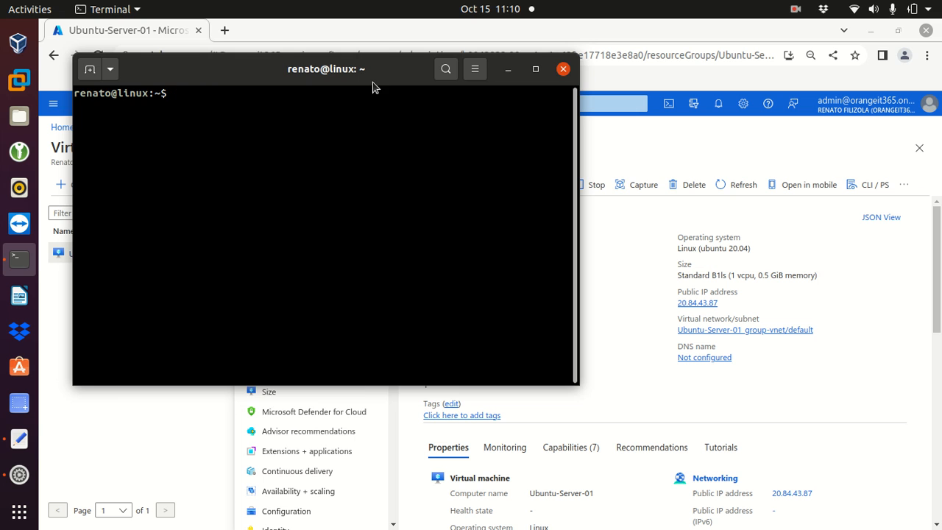
{"action": "left_click_drag", "start_coordinate": [375, 86], "coordinate": [413, 96]}
{"action": "right_click", "coordinate": [381, 144]}
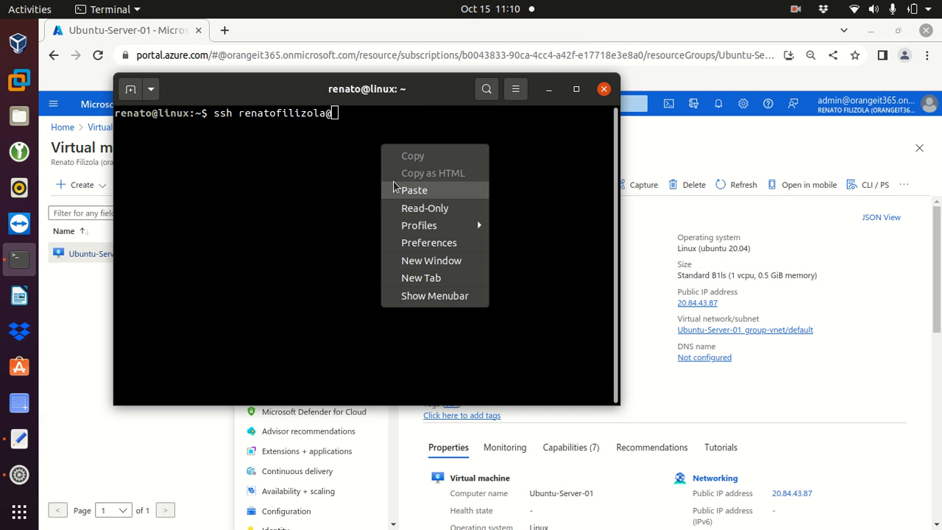
{"action": "left_click", "coordinate": [414, 190]}
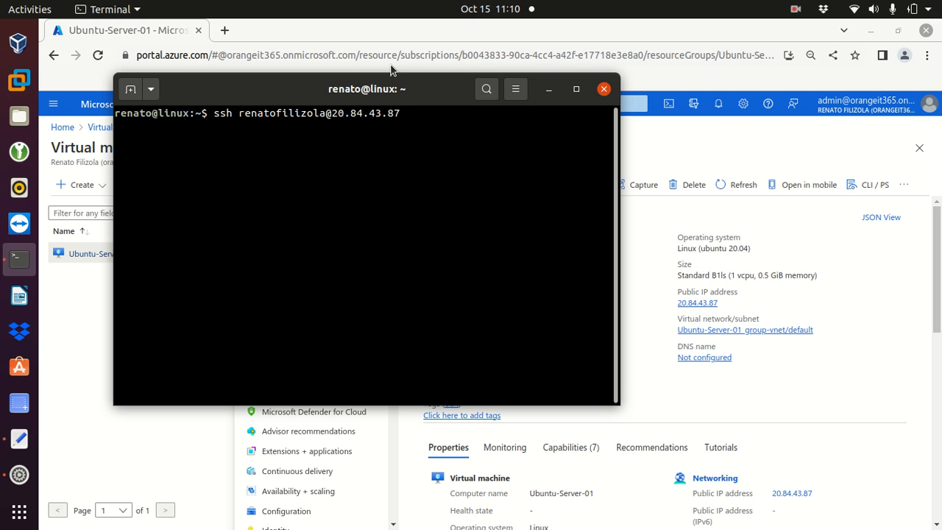
{"action": "key", "text": "Return"}
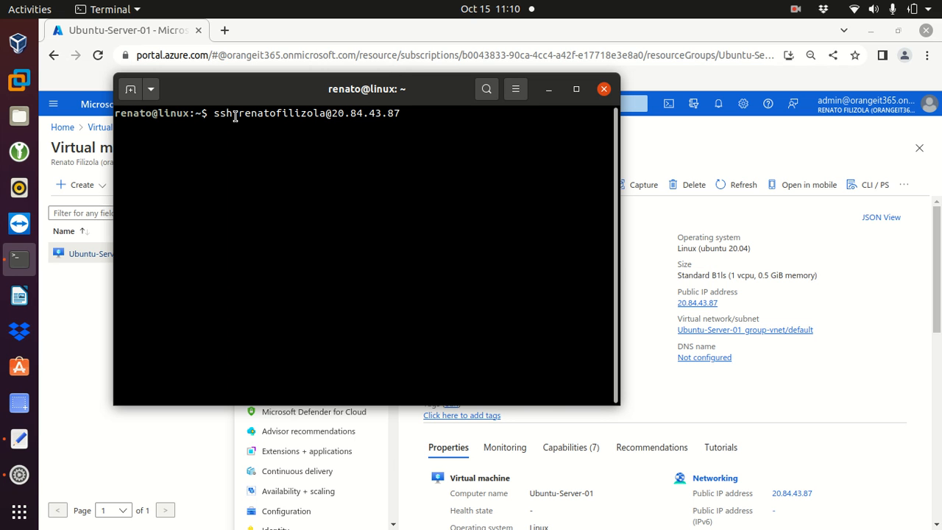
- Cancel the hanging SSH attempt with Ctrl+C and minimise the terminal
{"action": "left_click_drag", "start_coordinate": [215, 110], "coordinate": [398, 113]}
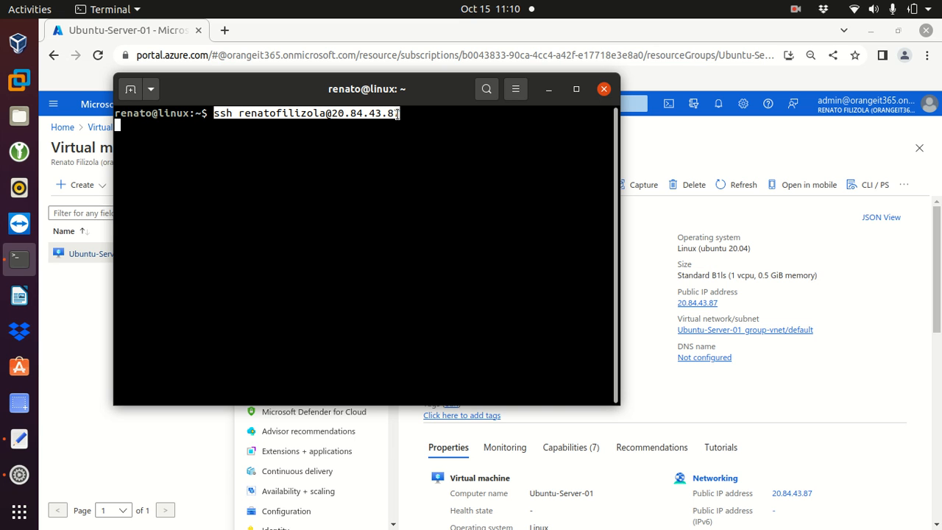
{"action": "left_click", "coordinate": [407, 118]}
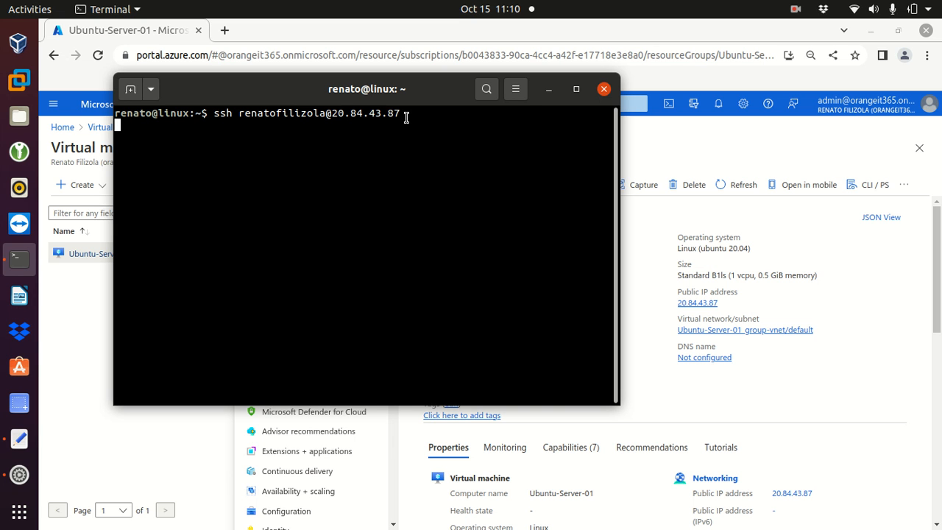
{"action": "key", "text": "ctrl+c"}
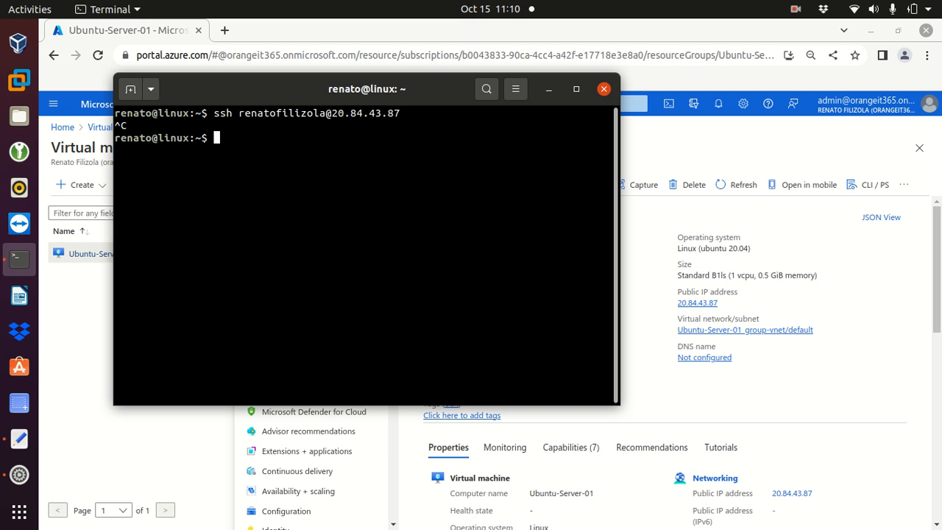
{"action": "left_click", "coordinate": [552, 88]}
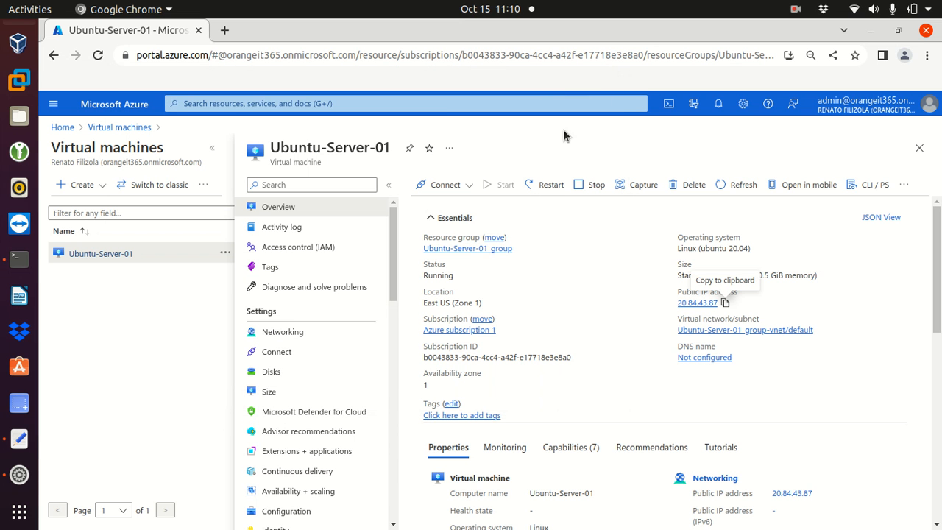
- Search the portal for 'network se' and open Network security groups
{"action": "left_click", "coordinate": [312, 103]}
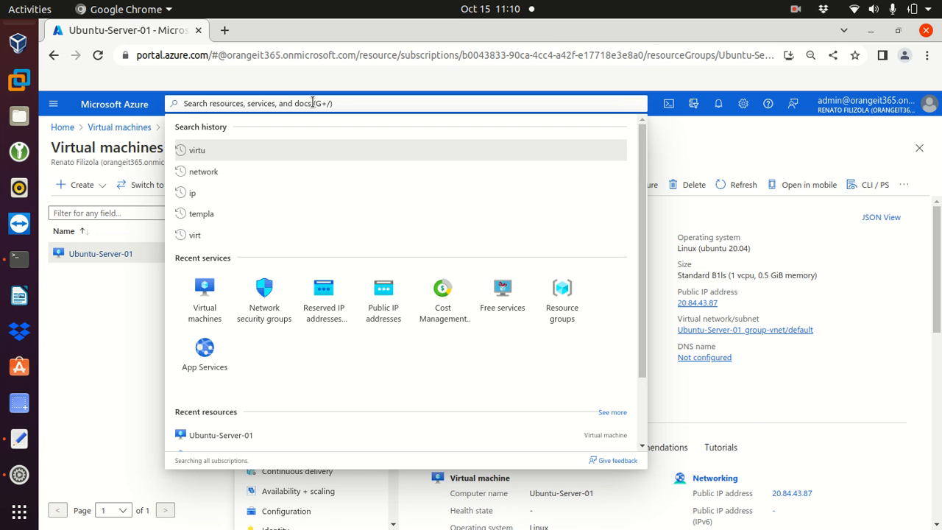
{"action": "type", "text": "network se"}
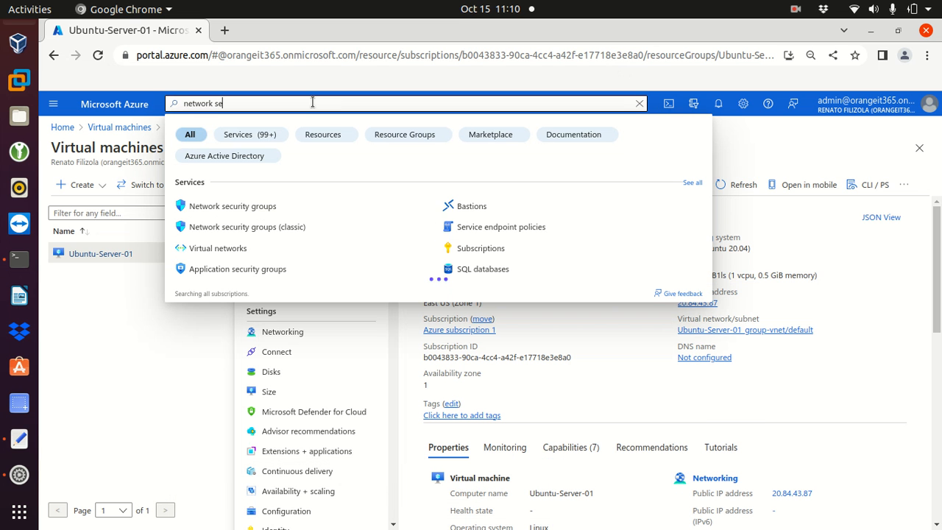
{"action": "left_click", "coordinate": [238, 209]}
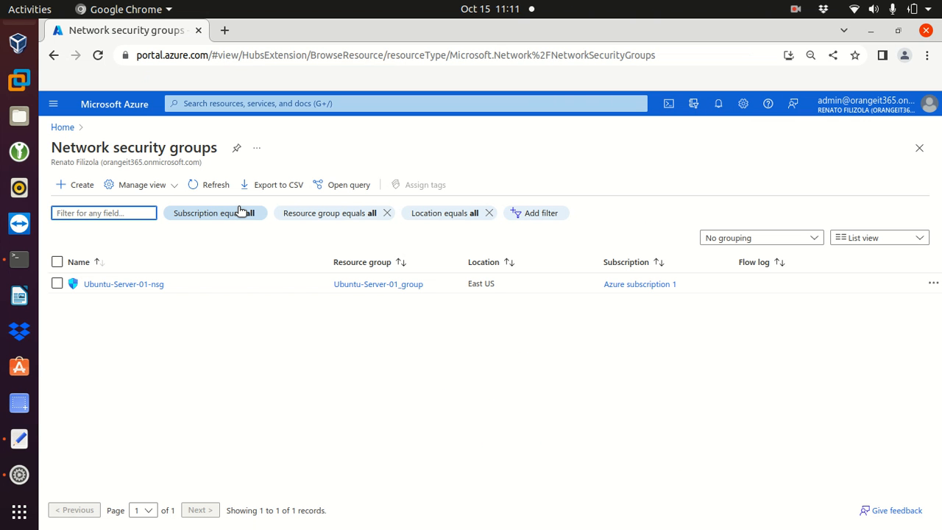
- Open Ubuntu-Server-01-nsg and review its default AllowVnetInBound rule
{"action": "left_click", "coordinate": [116, 287]}
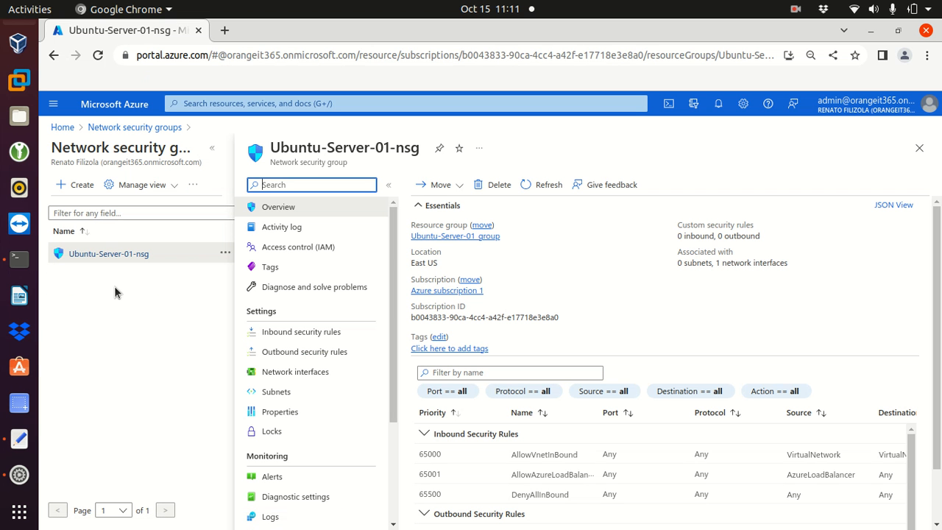
{"action": "left_click", "coordinate": [212, 148]}
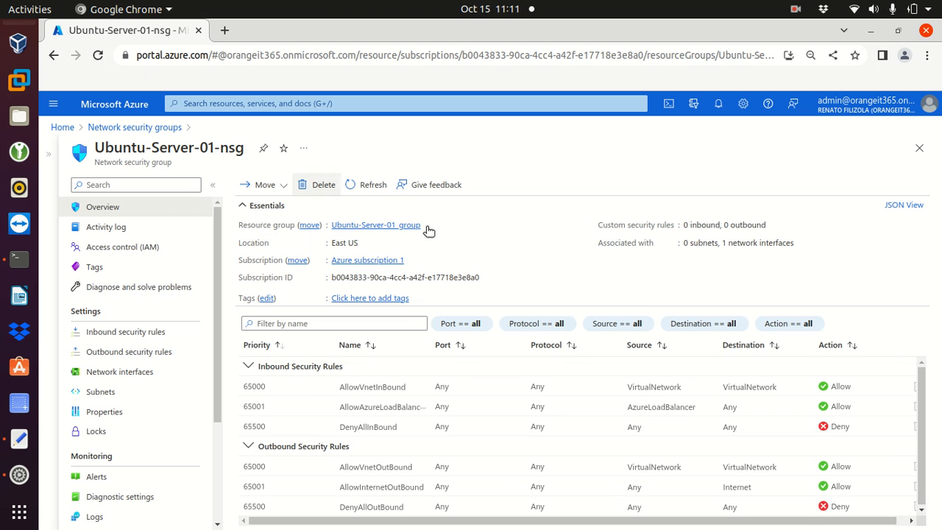
{"action": "left_click_drag", "start_coordinate": [921, 396], "coordinate": [924, 436]}
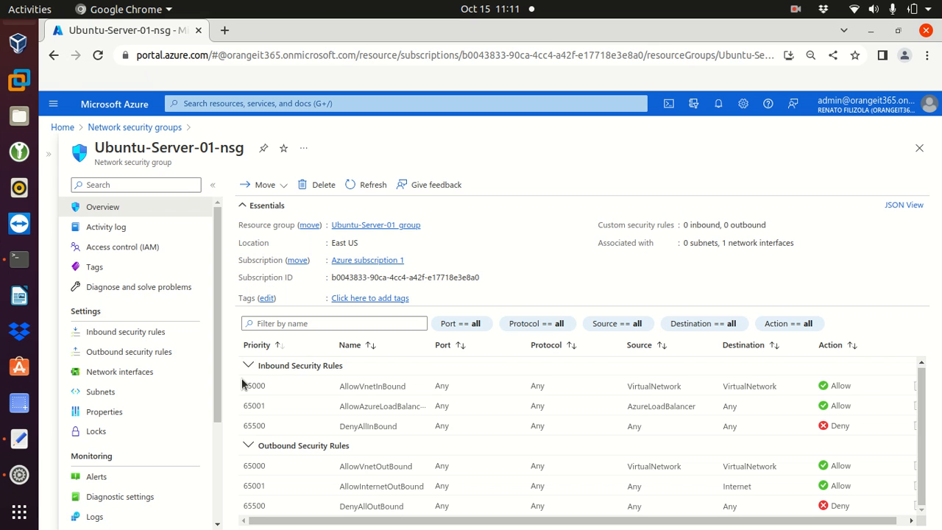
{"action": "left_click_drag", "start_coordinate": [247, 386], "coordinate": [871, 392]}
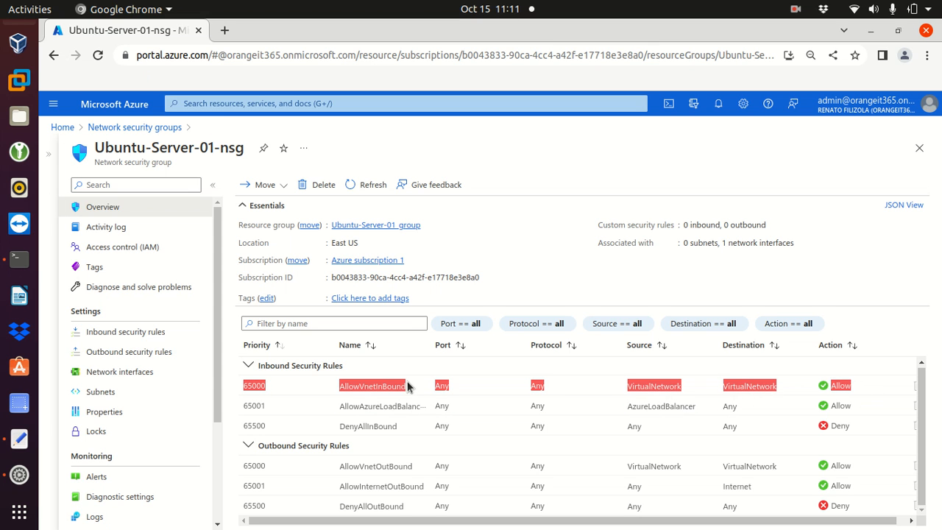
{"action": "left_click", "coordinate": [390, 387]}
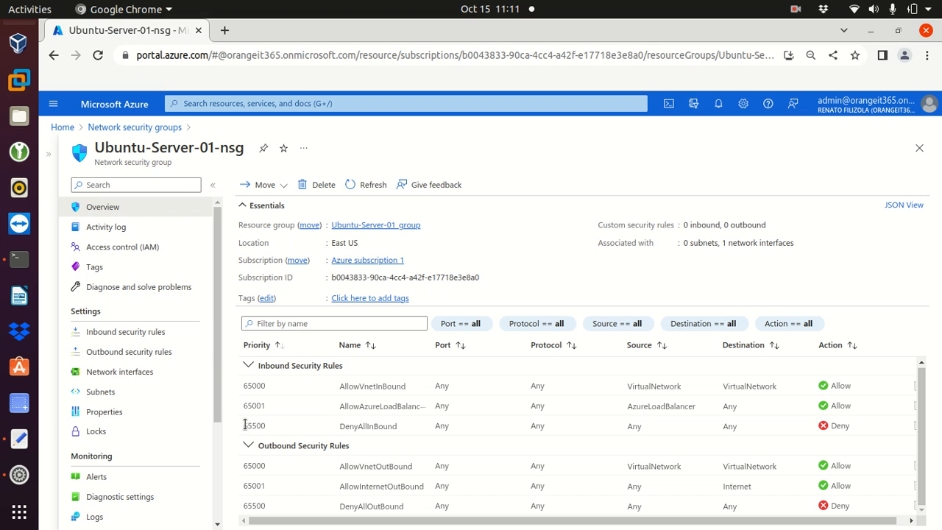
- Note the 65500 DenyAllInBound Deny rule, then go to Inbound security rules
{"action": "left_click_drag", "start_coordinate": [245, 424], "coordinate": [416, 429]}
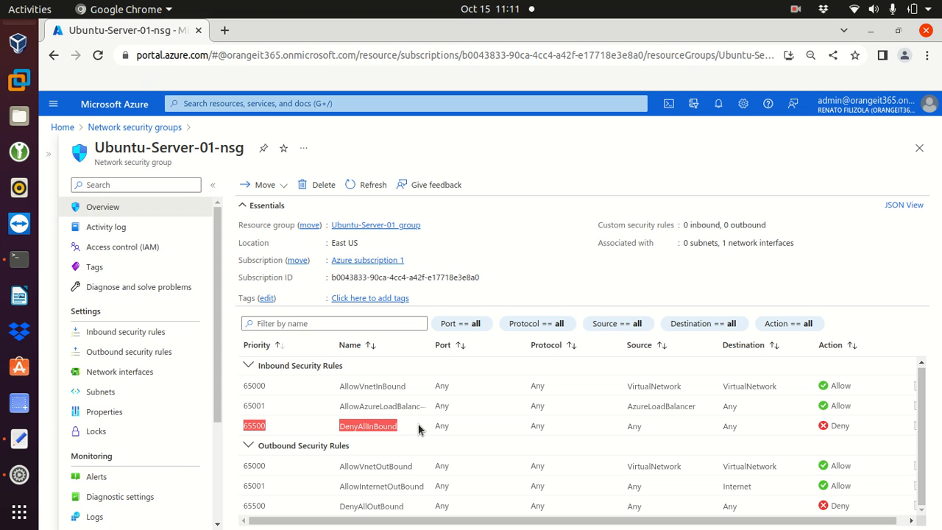
{"action": "left_click", "coordinate": [423, 428]}
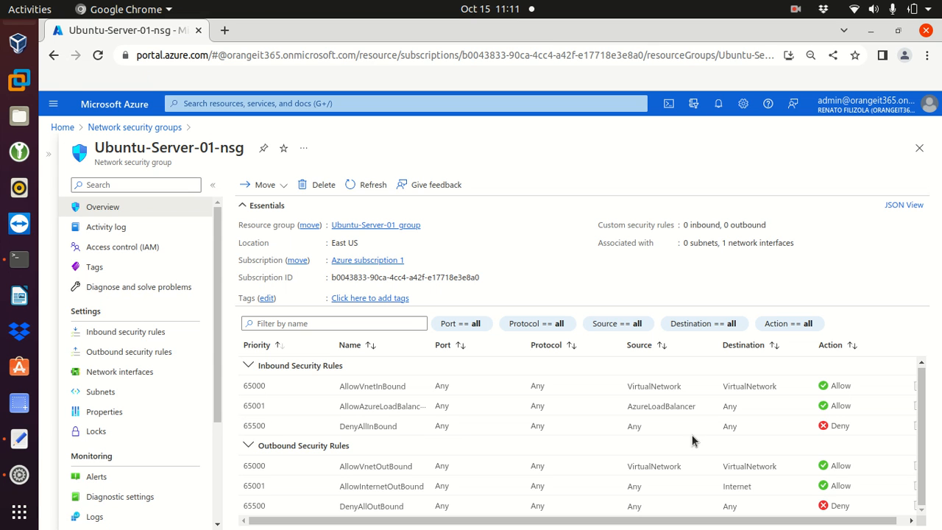
{"action": "left_click_drag", "start_coordinate": [853, 428], "coordinate": [826, 428]}
{"action": "left_click", "coordinate": [520, 264]}
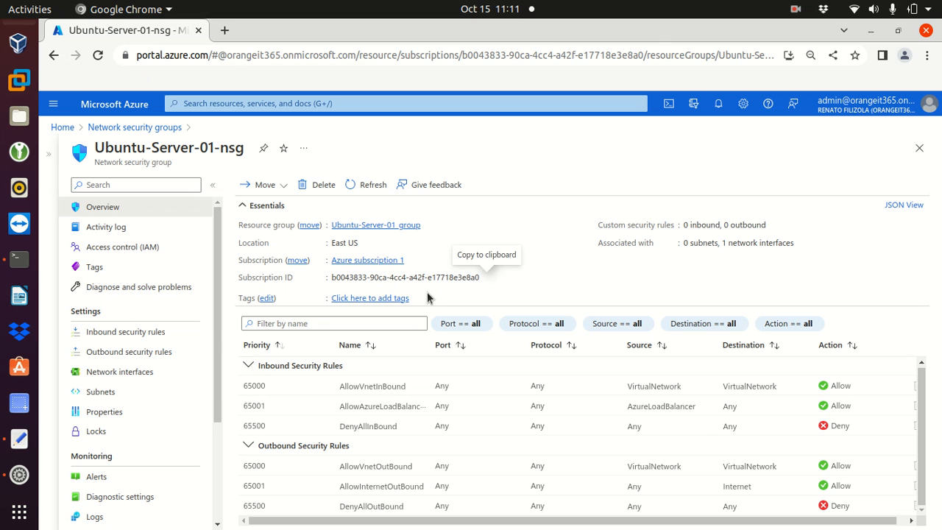
{"action": "left_click", "coordinate": [114, 334]}
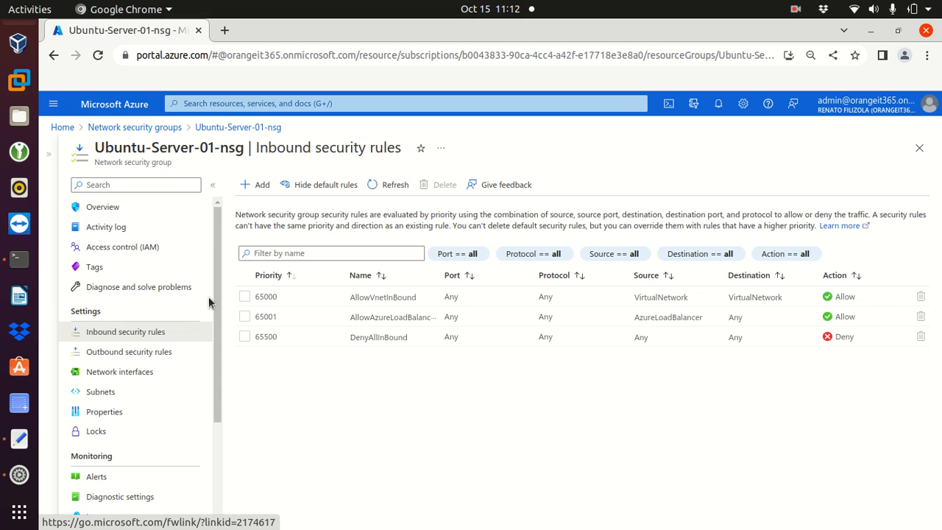
- Start a new inbound security rule with source set to IP Addresses
{"action": "left_click", "coordinate": [249, 186]}
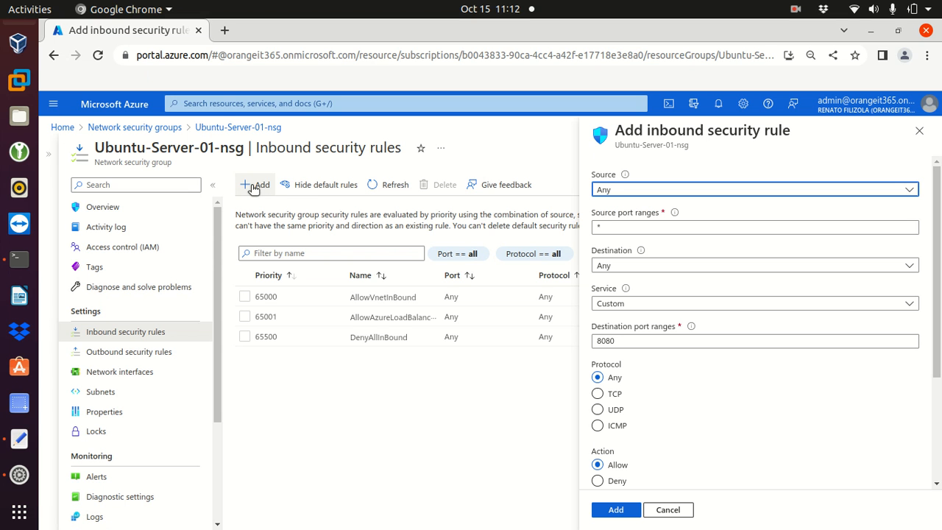
{"action": "left_click", "coordinate": [627, 196]}
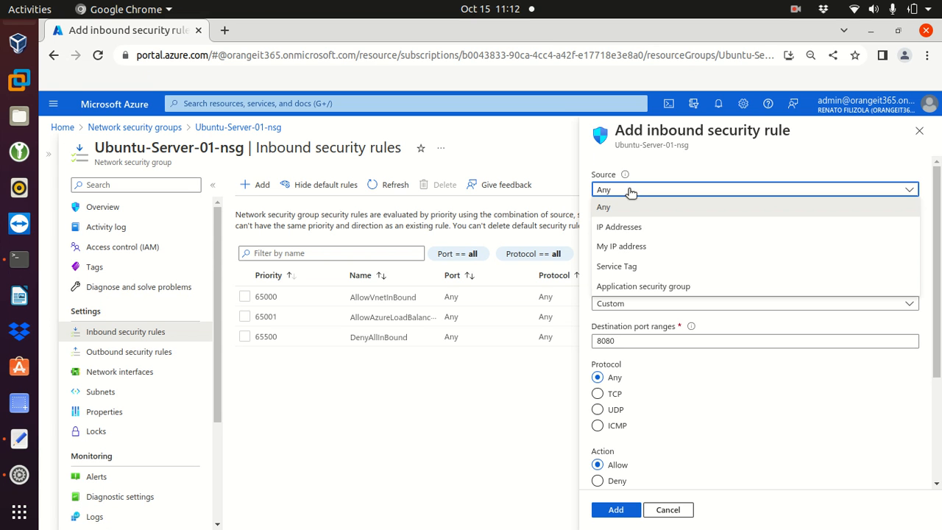
{"action": "left_click", "coordinate": [631, 230]}
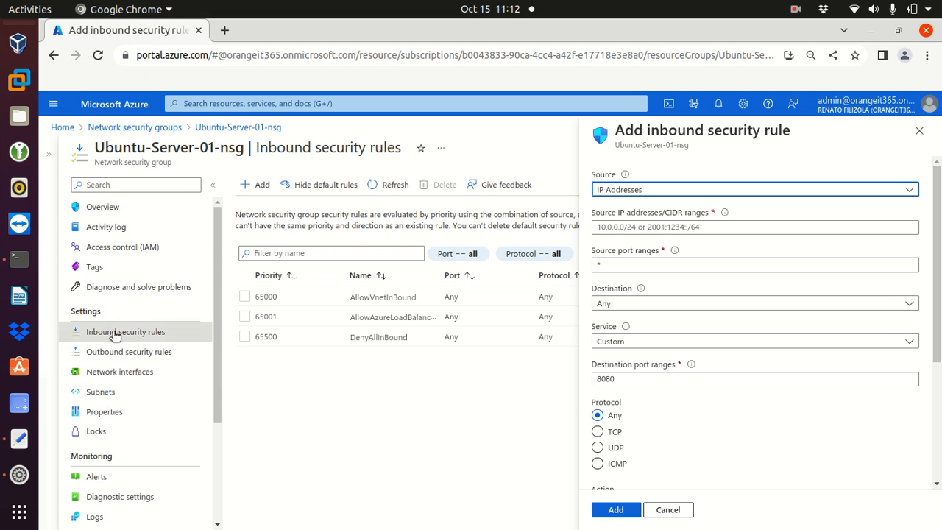
{"action": "left_click", "coordinate": [22, 438]}
{"action": "left_click", "coordinate": [322, 160]}
{"action": "left_click_drag", "start_coordinate": [321, 160], "coordinate": [396, 162]}
- Copy 24.36.160.169 from the note and minimise Text Editor
{"action": "right_click", "coordinate": [379, 159]}
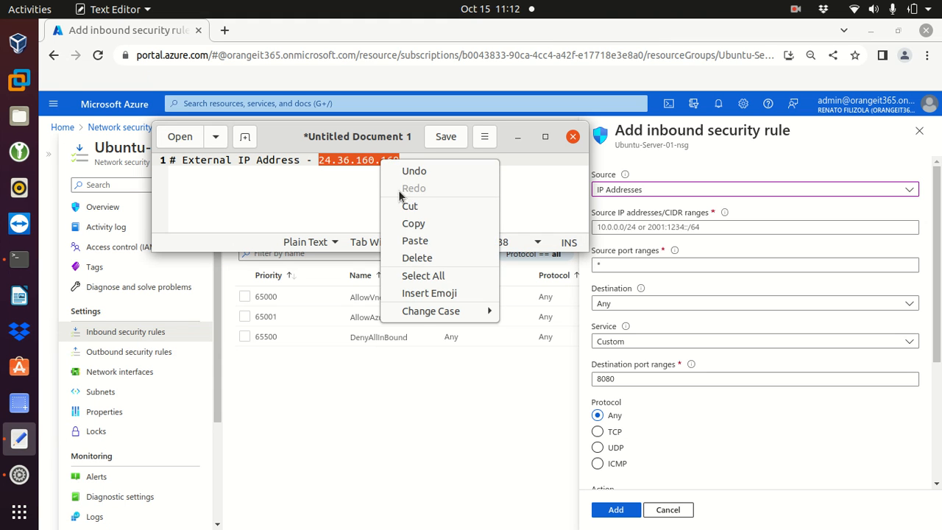
{"action": "left_click", "coordinate": [413, 224]}
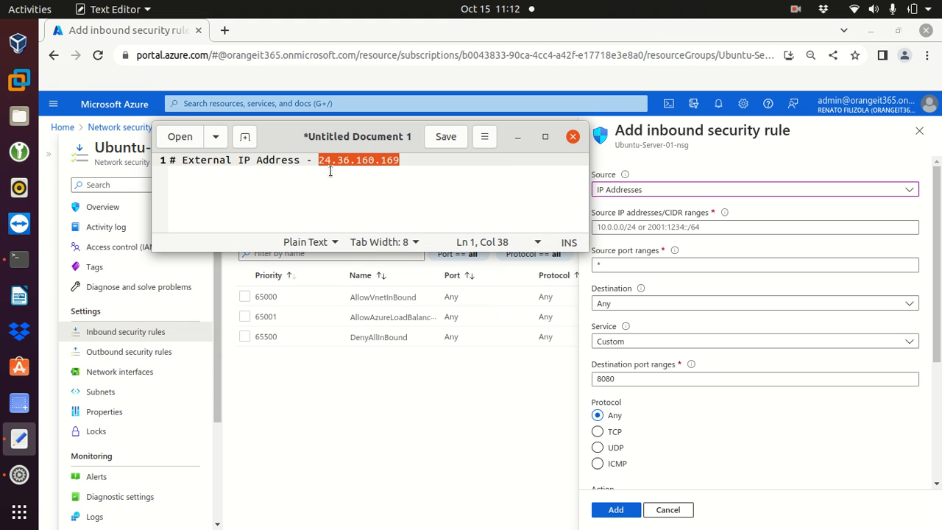
{"action": "left_click", "coordinate": [519, 138]}
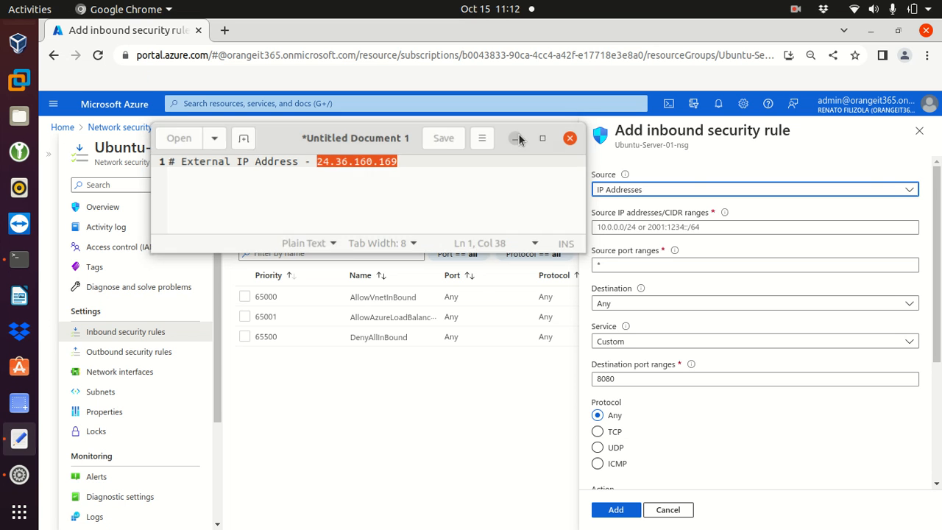
{"action": "left_click", "coordinate": [630, 229]}
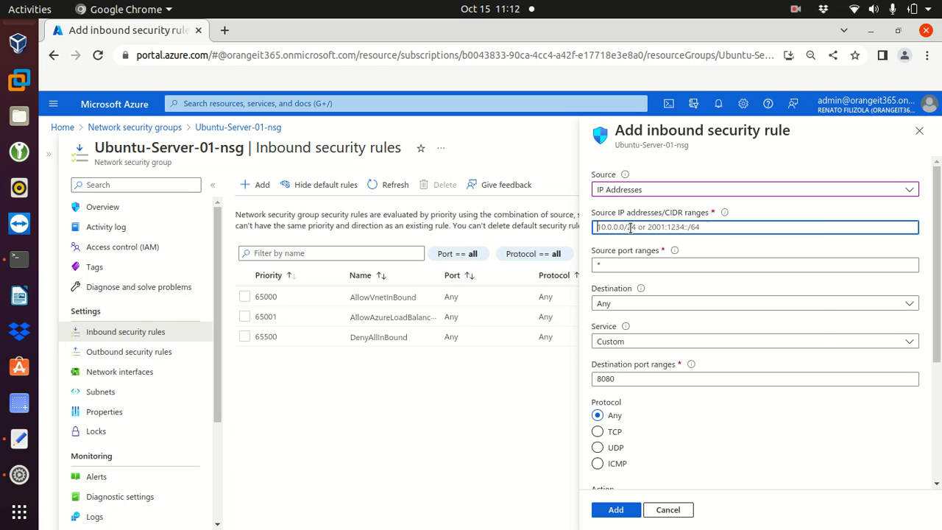
{"action": "right_click", "coordinate": [630, 229]}
{"action": "left_click", "coordinate": [670, 317]}
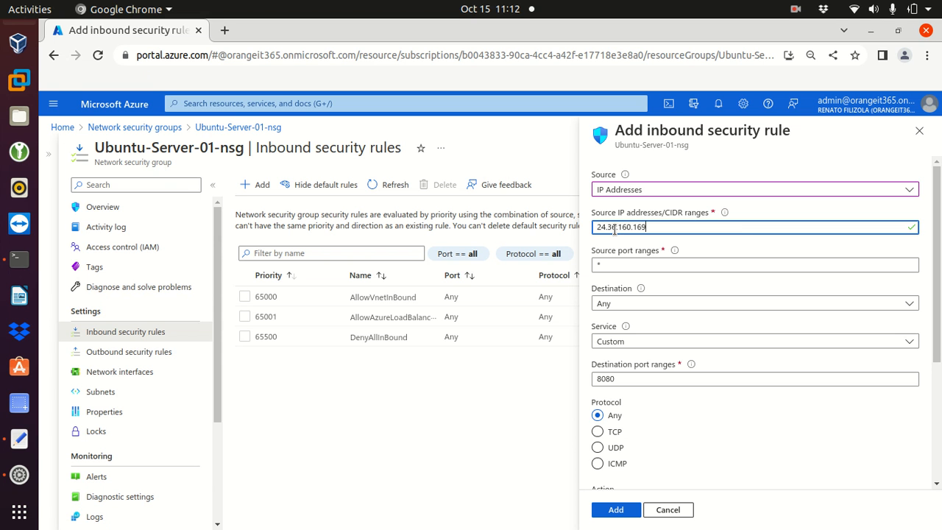
{"action": "left_click_drag", "start_coordinate": [595, 229], "coordinate": [650, 225]}
{"action": "left_click", "coordinate": [676, 222]}
{"action": "double_click", "coordinate": [677, 222]}
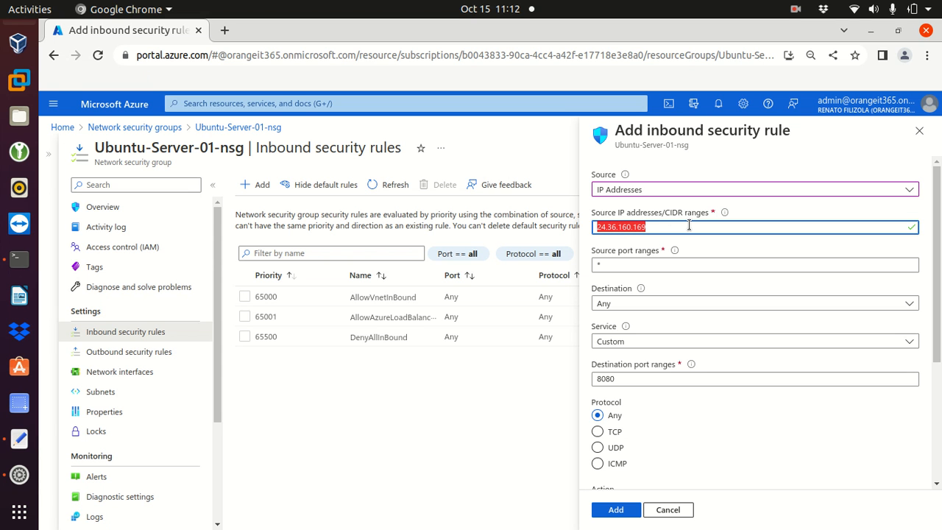
{"action": "left_click", "coordinate": [677, 228]}
{"action": "left_click_drag", "start_coordinate": [599, 227], "coordinate": [654, 226]}
{"action": "double_click", "coordinate": [671, 226]}
{"action": "left_click", "coordinate": [657, 228]}
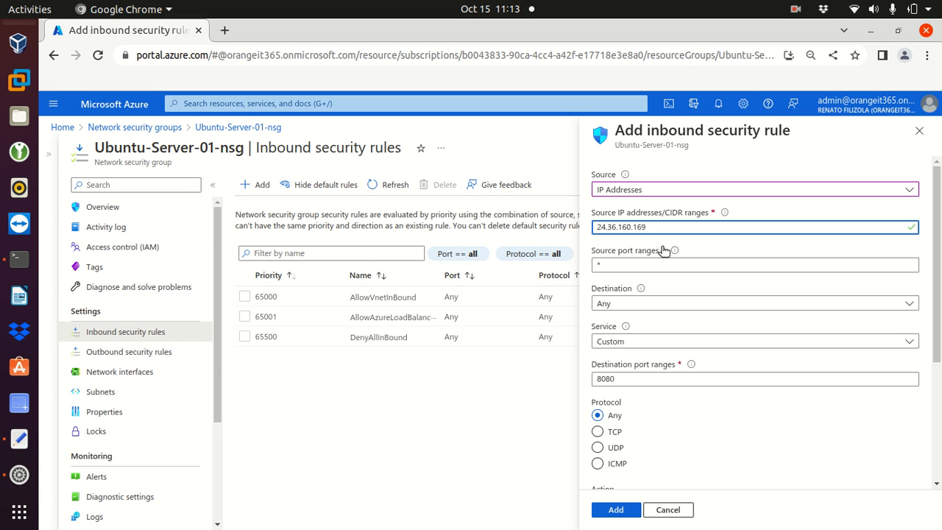
- Leave source ports at * and set the destination to IP Addresses
{"action": "left_click_drag", "start_coordinate": [655, 266], "coordinate": [580, 269]}
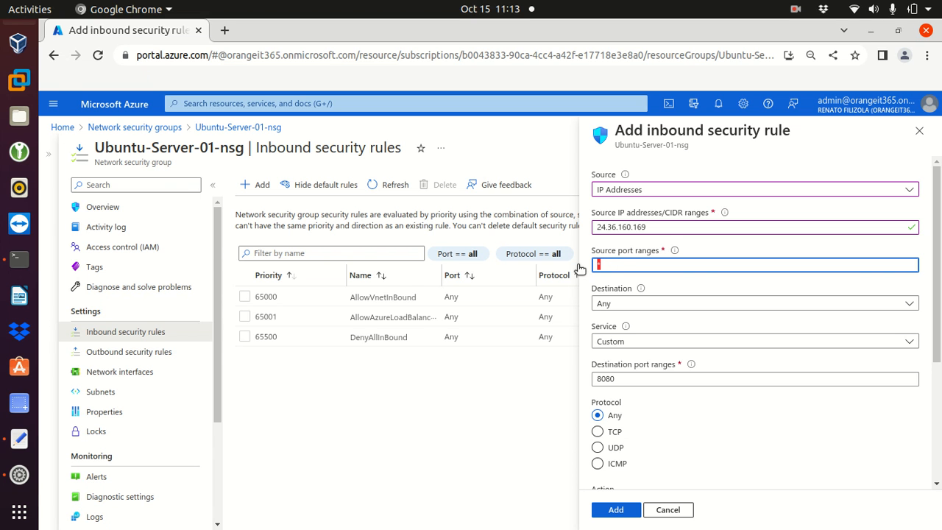
{"action": "left_click", "coordinate": [619, 261]}
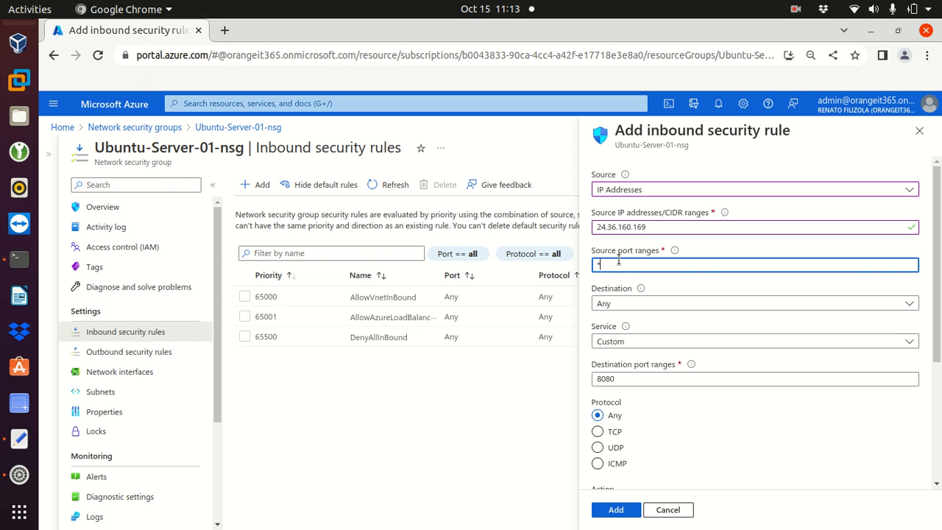
{"action": "left_click", "coordinate": [634, 307]}
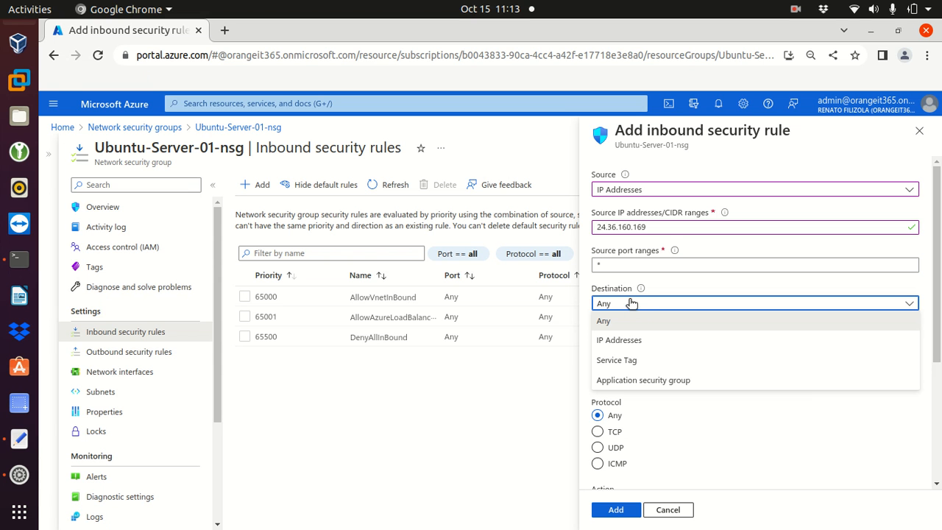
{"action": "left_click", "coordinate": [605, 341]}
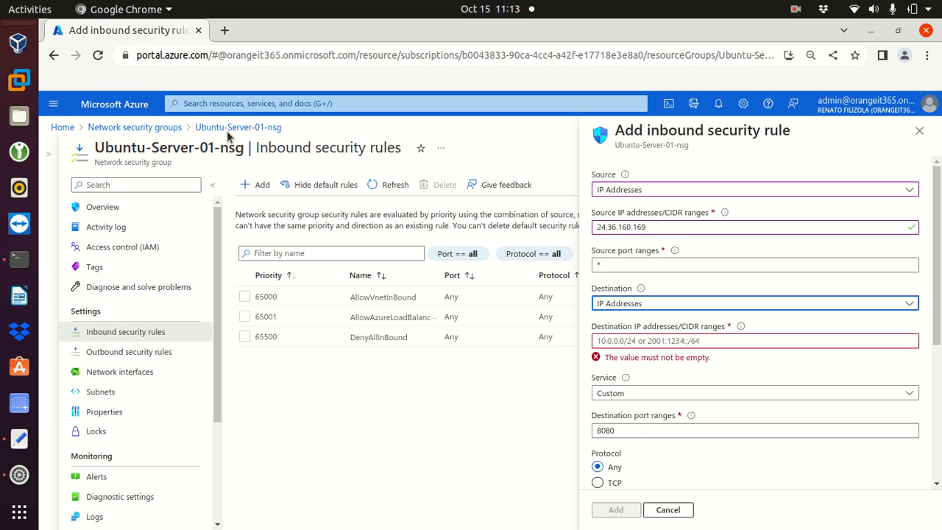
- Discard the unsaved rule and open the Ubuntu-Server-01 virtual machine
{"action": "left_click", "coordinate": [252, 103]}
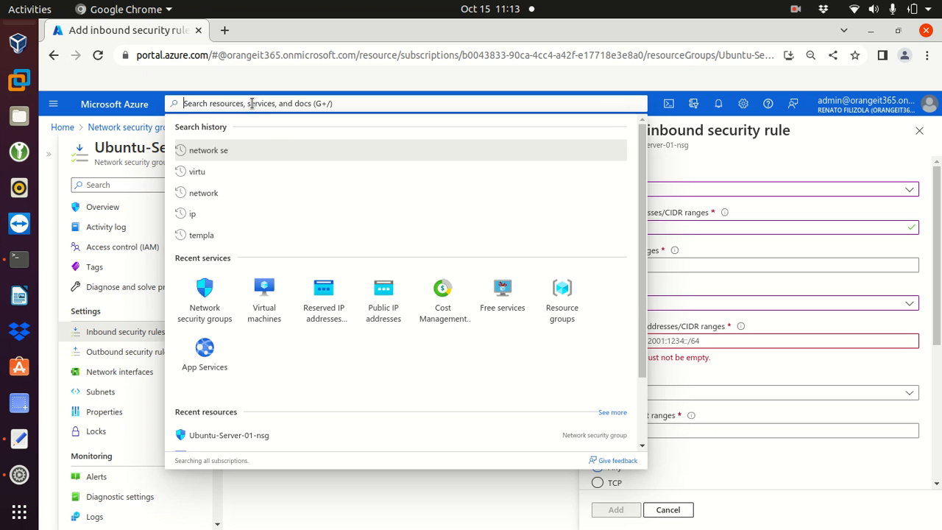
{"action": "left_click", "coordinate": [273, 296]}
{"action": "left_click", "coordinate": [598, 138]}
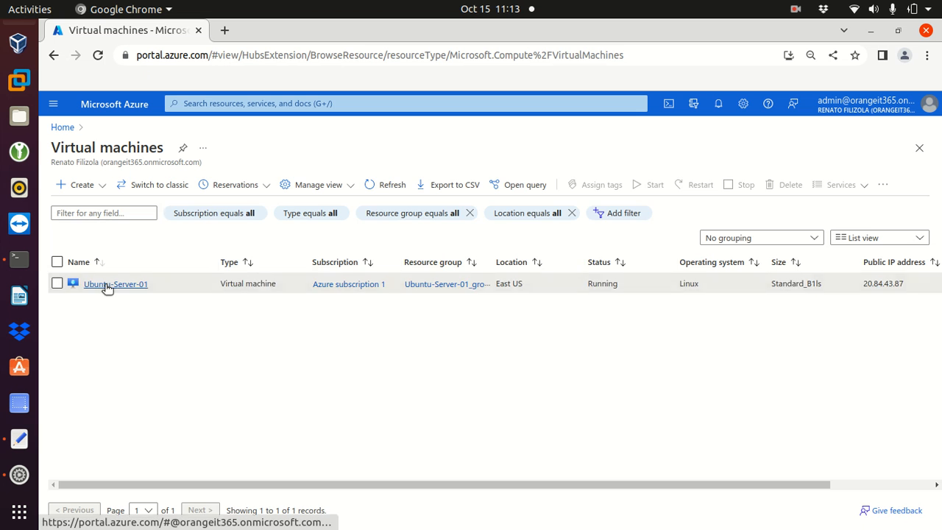
{"action": "left_click", "coordinate": [105, 284]}
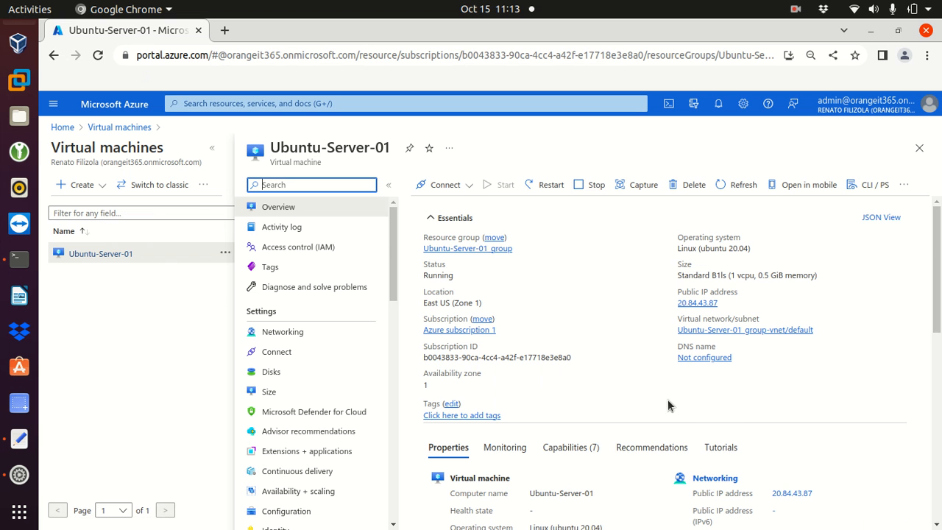
- Copy the VM's private IP address 10.1.0.4 from its networking properties
{"action": "scroll", "coordinate": [668, 399], "scroll_direction": "down", "scroll_amount": 5}
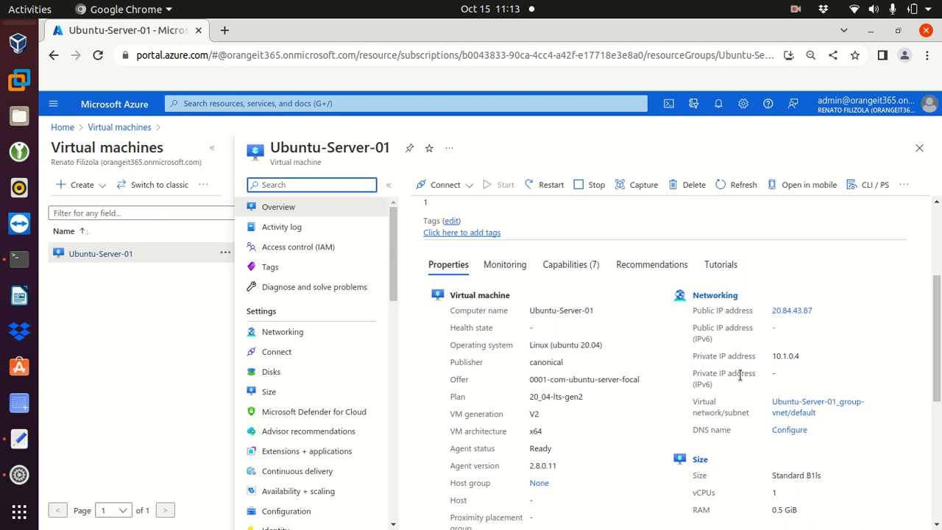
{"action": "left_click_drag", "start_coordinate": [774, 356], "coordinate": [818, 355]}
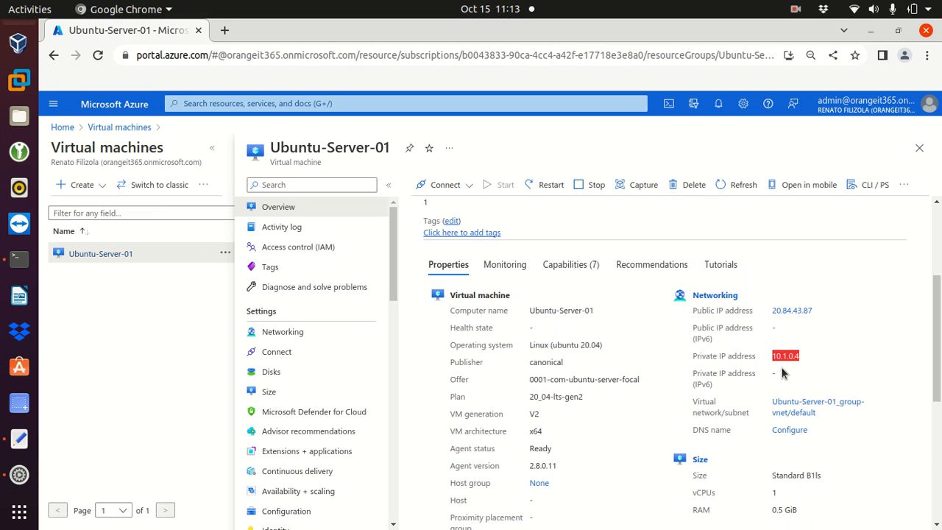
{"action": "right_click", "coordinate": [789, 361]}
{"action": "left_click", "coordinate": [803, 367]}
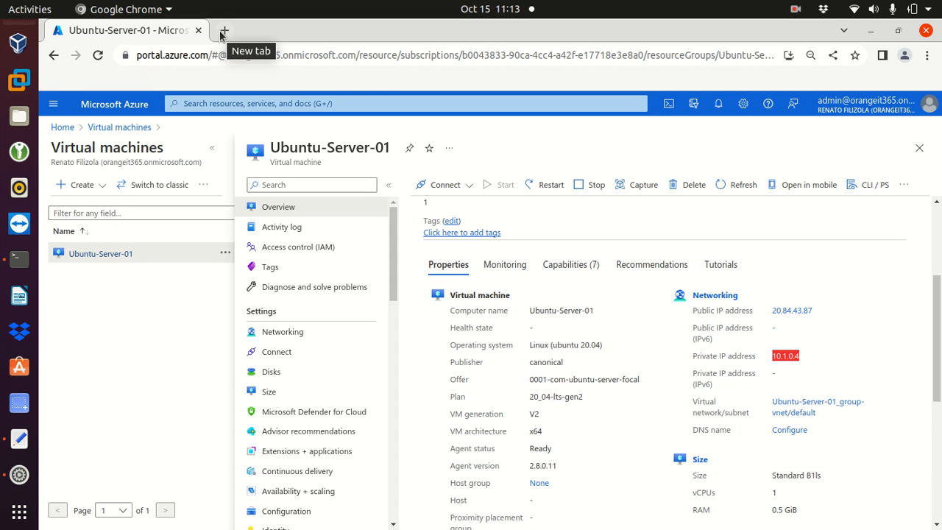
{"action": "left_click", "coordinate": [279, 102]}
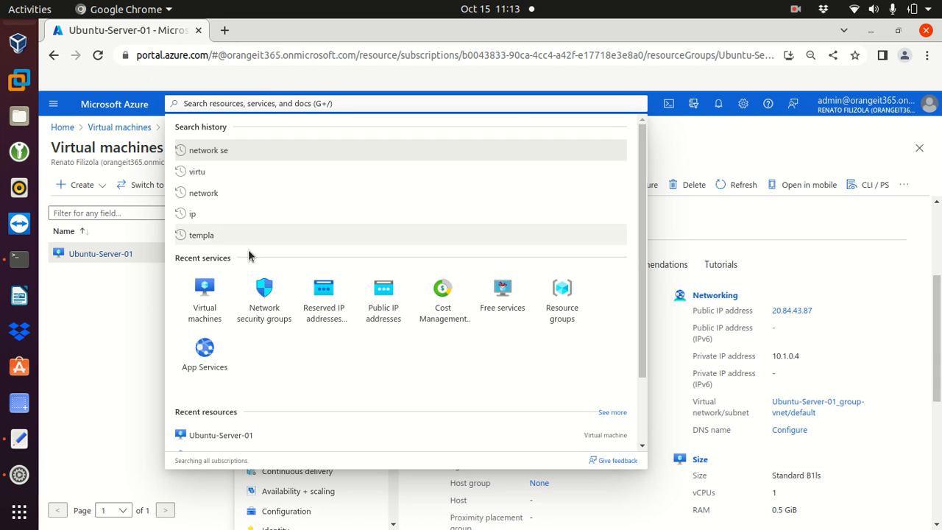
- Reopen Ubuntu-Server-01-nsg's Inbound security rules from the Network security groups list
{"action": "left_click", "coordinate": [259, 297]}
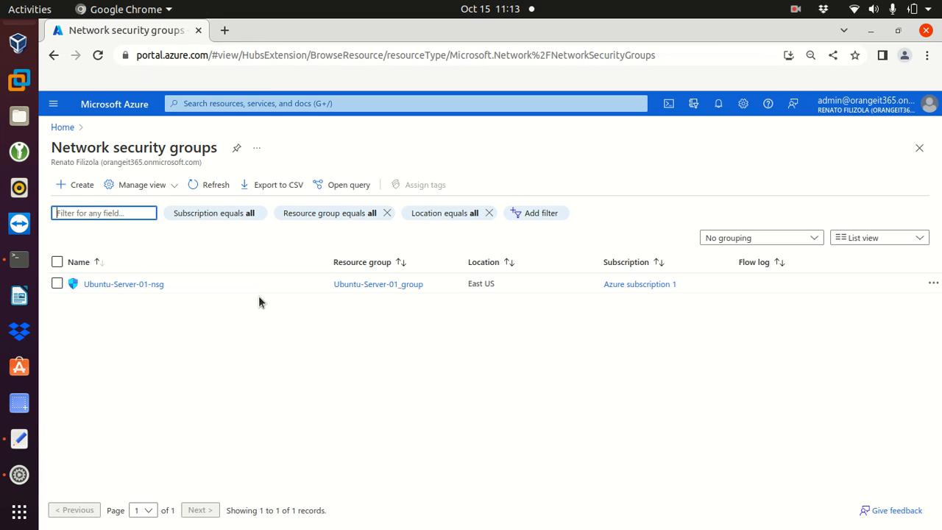
{"action": "left_click", "coordinate": [110, 284]}
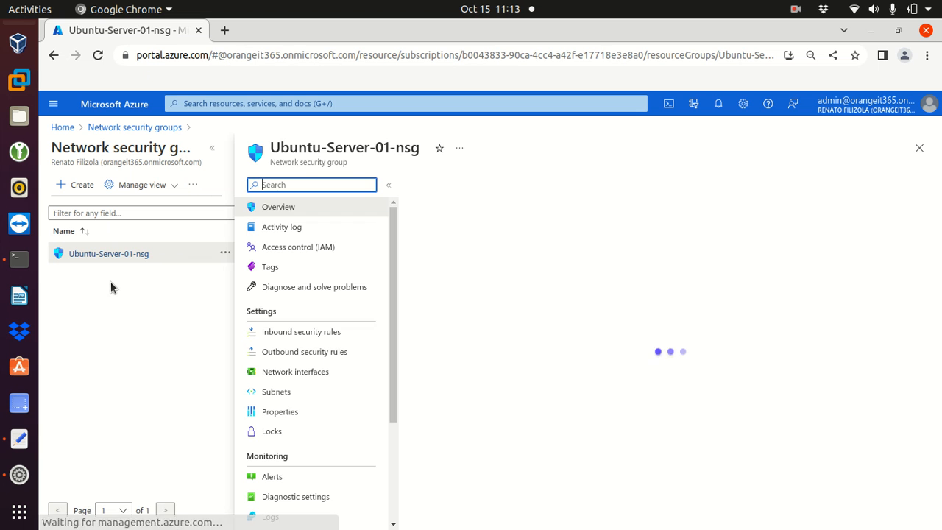
{"action": "left_click", "coordinate": [293, 332]}
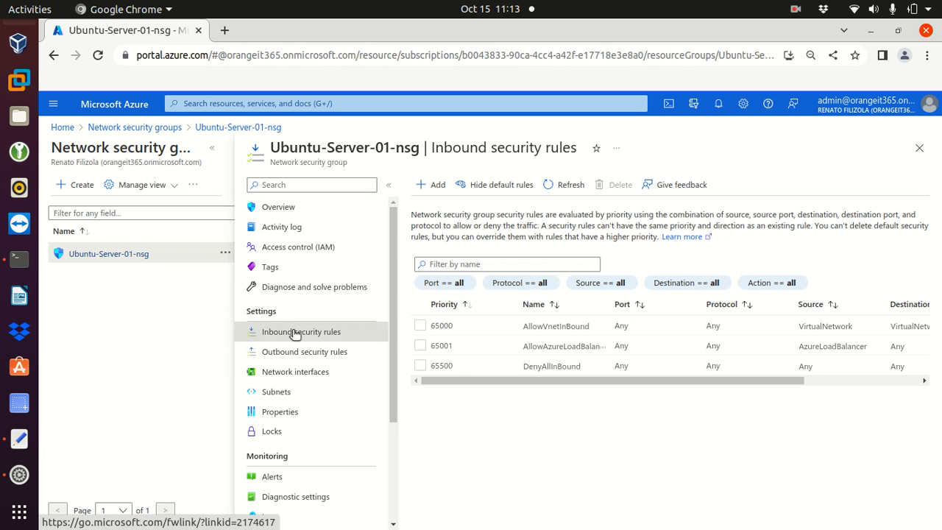
{"action": "left_click", "coordinate": [212, 148]}
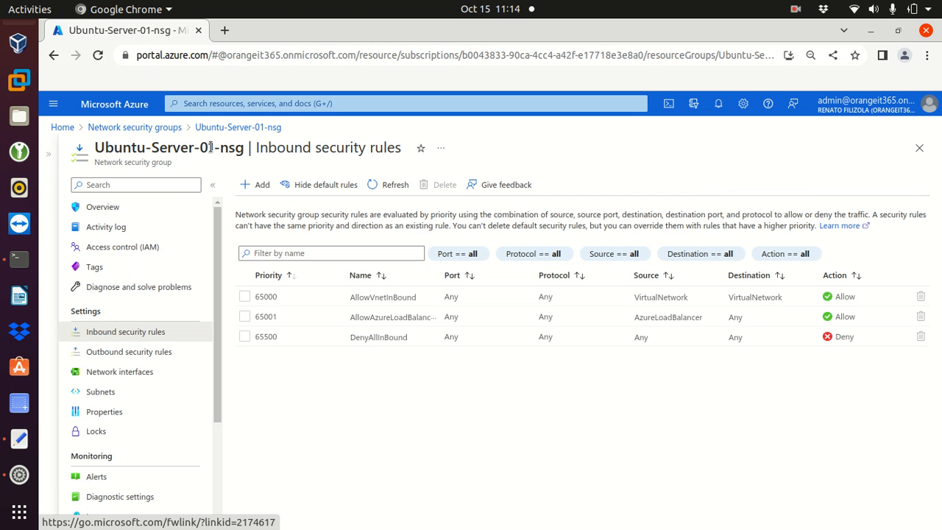
- Add a new inbound rule with destination IP 10.1.0.4 and source type IP Addresses
{"action": "left_click", "coordinate": [254, 187]}
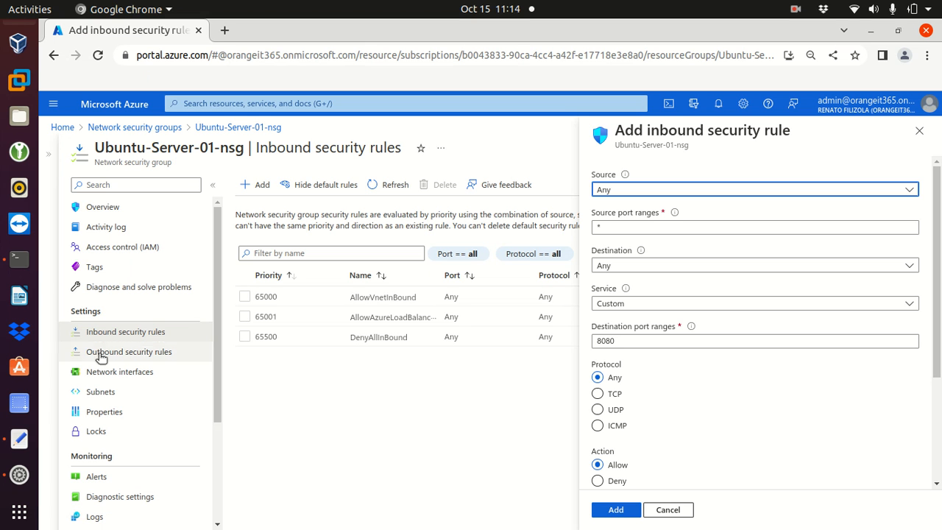
{"action": "left_click", "coordinate": [640, 268]}
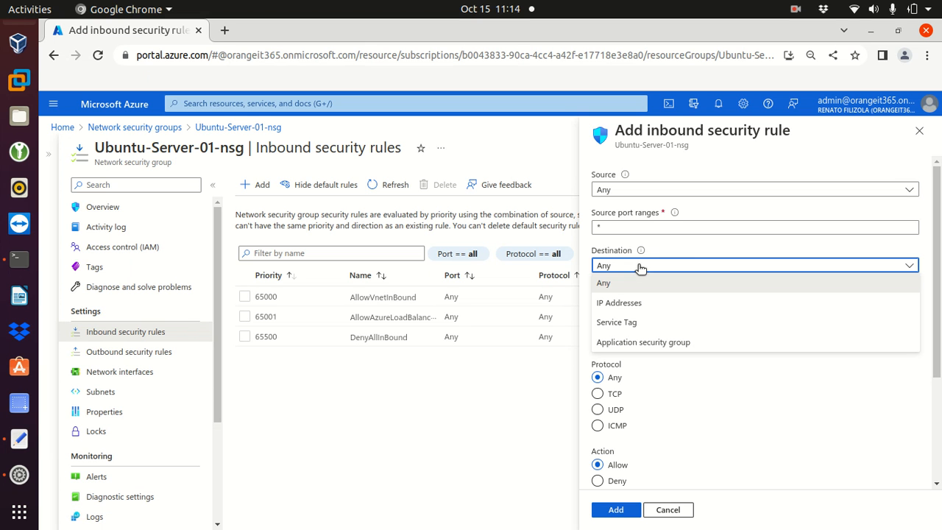
{"action": "left_click", "coordinate": [638, 303]}
{"action": "left_click", "coordinate": [640, 303]}
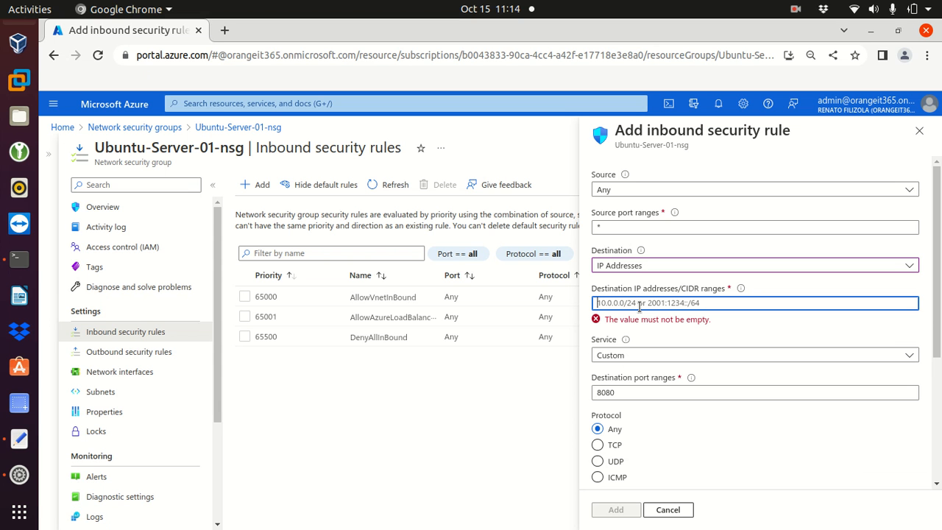
{"action": "type", "text": "10.1.0.4"}
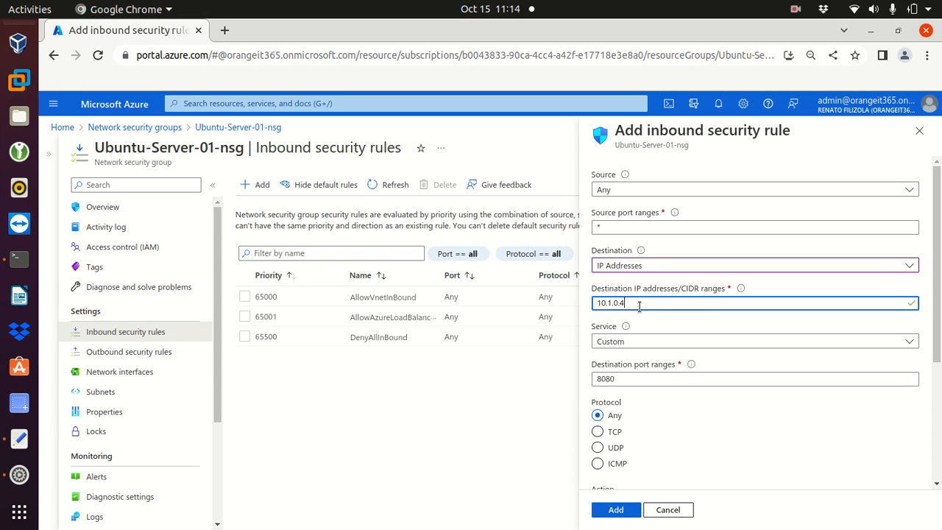
{"action": "left_click", "coordinate": [652, 193]}
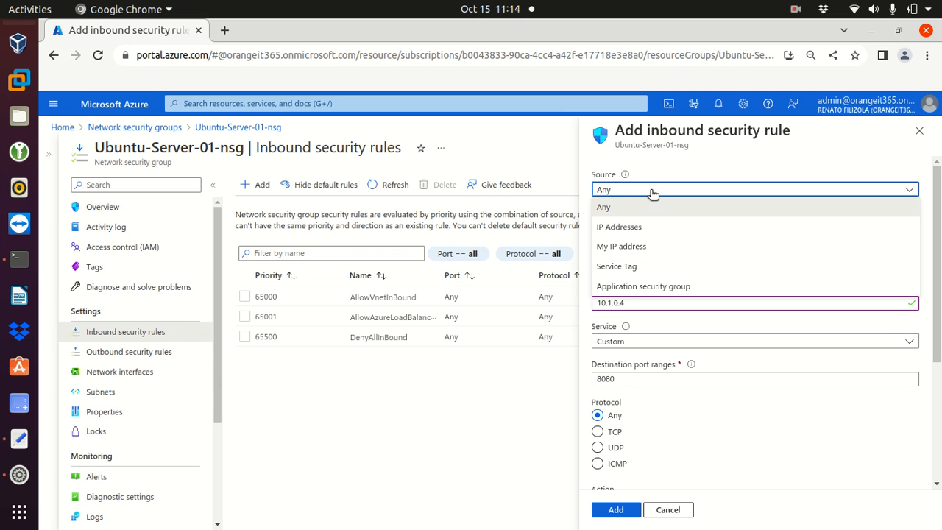
{"action": "left_click", "coordinate": [637, 228]}
{"action": "left_click", "coordinate": [19, 439]}
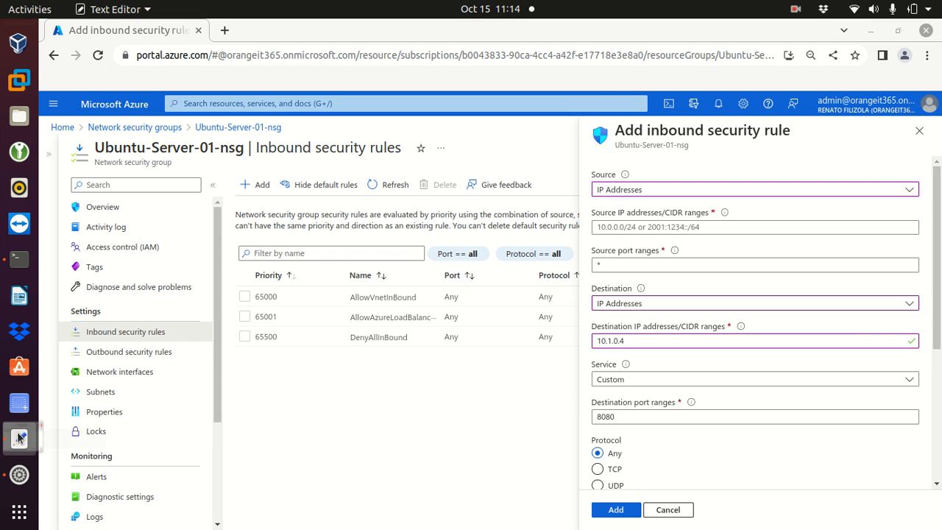
{"action": "left_click", "coordinate": [319, 161]}
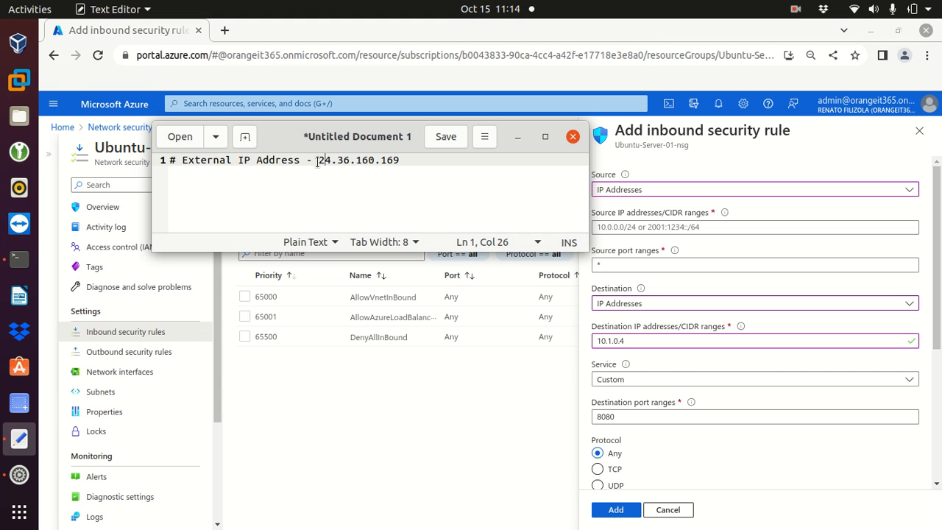
{"action": "left_click_drag", "start_coordinate": [319, 161], "coordinate": [426, 162]}
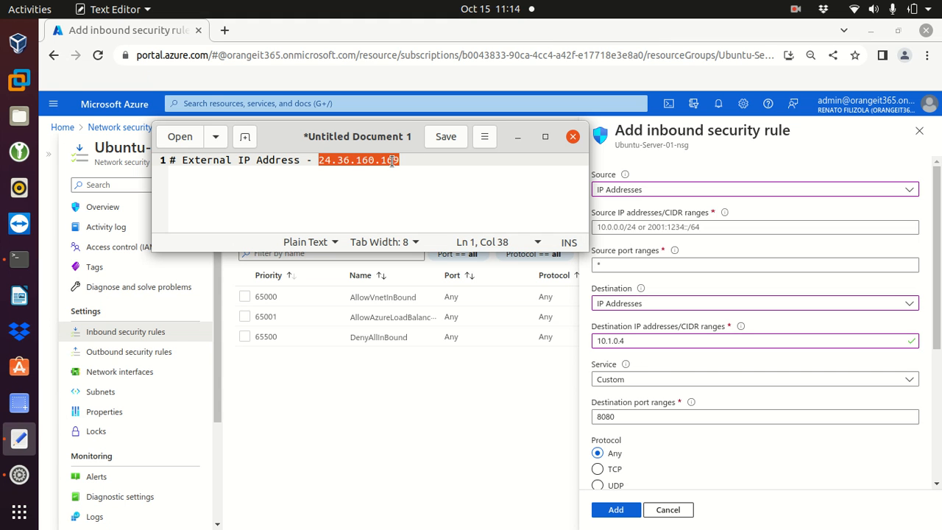
{"action": "right_click", "coordinate": [419, 162]}
{"action": "left_click", "coordinate": [432, 225]}
- Paste 24.36.160.169 as the source IP, keep destination 10.1.0.4, and set protocol to TCP
{"action": "left_click", "coordinate": [517, 137]}
{"action": "left_click", "coordinate": [609, 227]}
{"action": "right_click", "coordinate": [608, 227]}
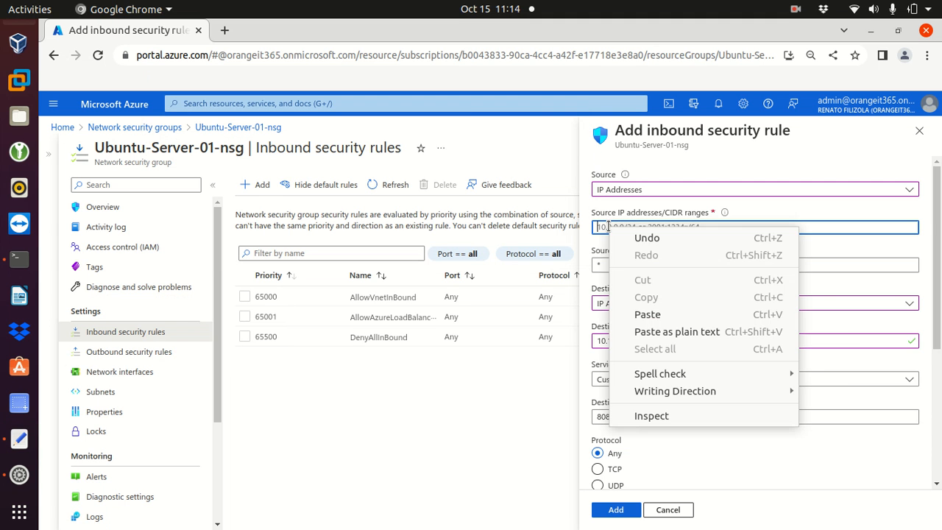
{"action": "left_click", "coordinate": [642, 317]}
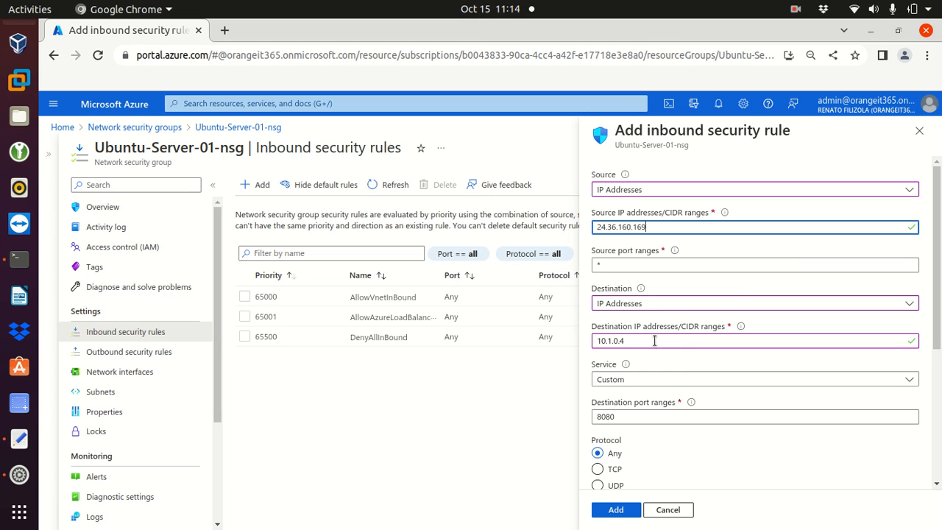
{"action": "left_click_drag", "start_coordinate": [637, 341], "coordinate": [581, 346]}
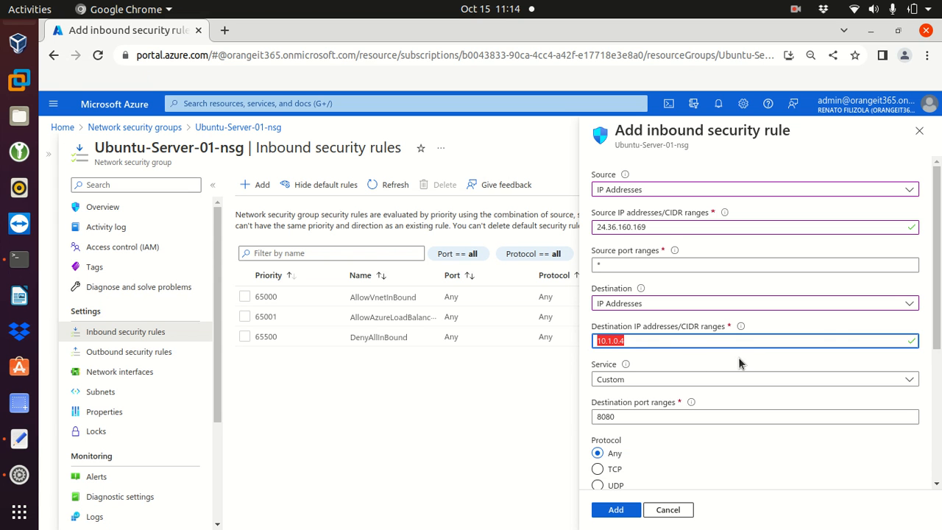
{"action": "left_click", "coordinate": [597, 469]}
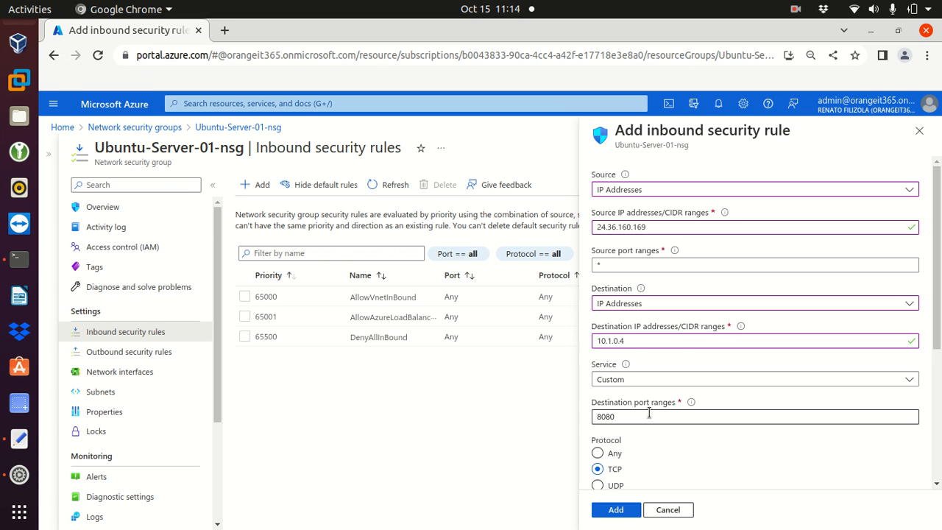
- Change the destination port from 8080 to 22 and review the source port and destination address
{"action": "left_click_drag", "start_coordinate": [648, 416], "coordinate": [589, 422]}
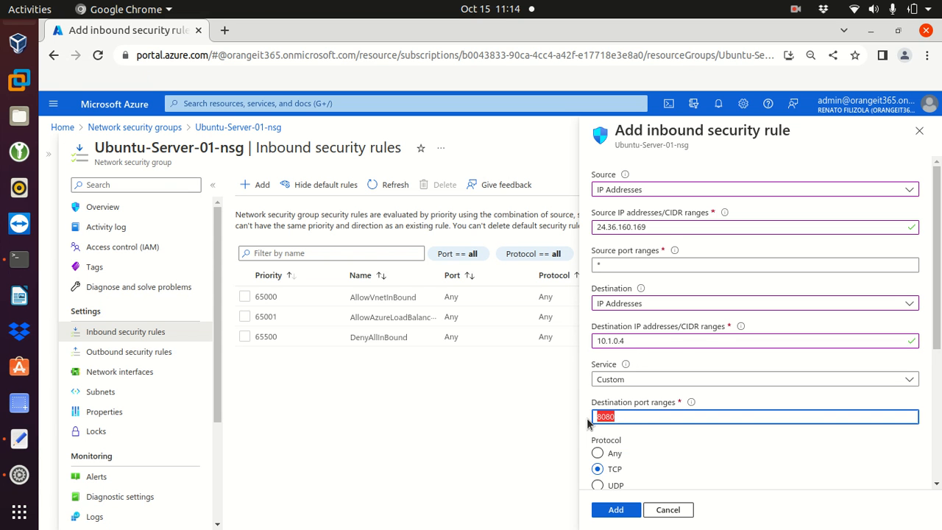
{"action": "type", "text": "22"}
{"action": "left_click_drag", "start_coordinate": [658, 416], "coordinate": [550, 421]}
{"action": "left_click_drag", "start_coordinate": [936, 301], "coordinate": [938, 250]}
{"action": "left_click_drag", "start_coordinate": [616, 264], "coordinate": [579, 268]}
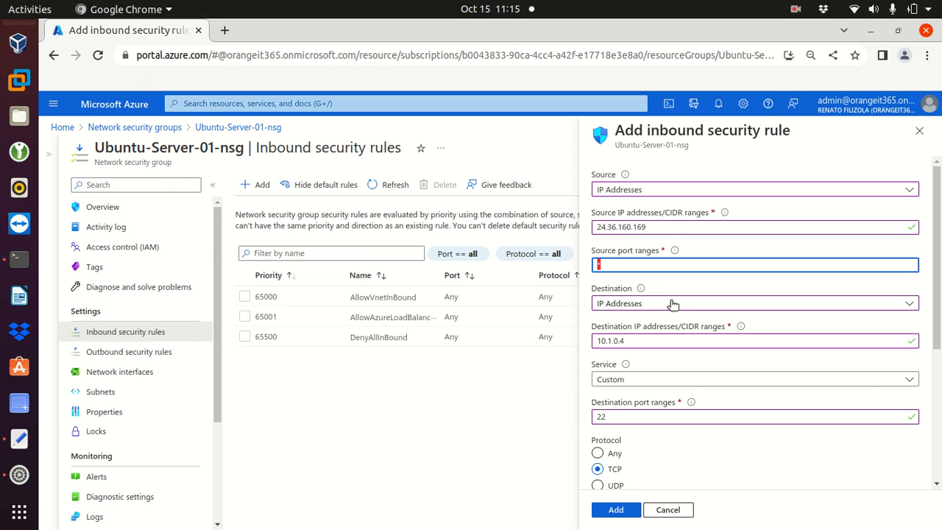
{"action": "left_click_drag", "start_coordinate": [649, 340], "coordinate": [587, 344]}
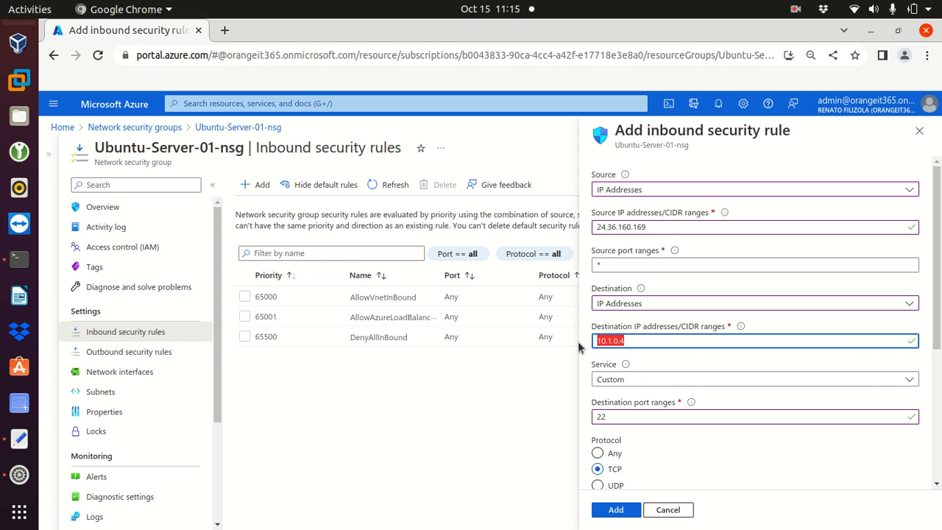
- Confirm the Service stays Custom and check the rule's priority of 100
{"action": "left_click", "coordinate": [653, 380]}
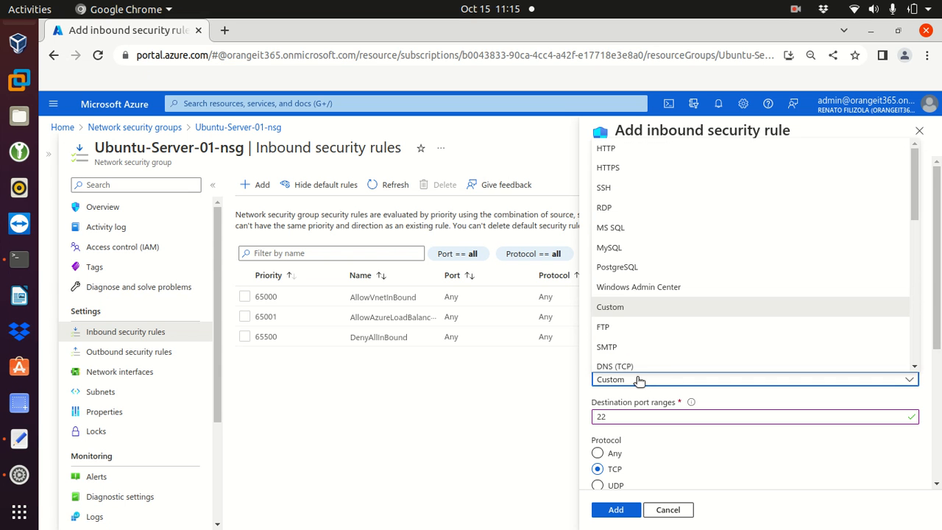
{"action": "left_click", "coordinate": [641, 380]}
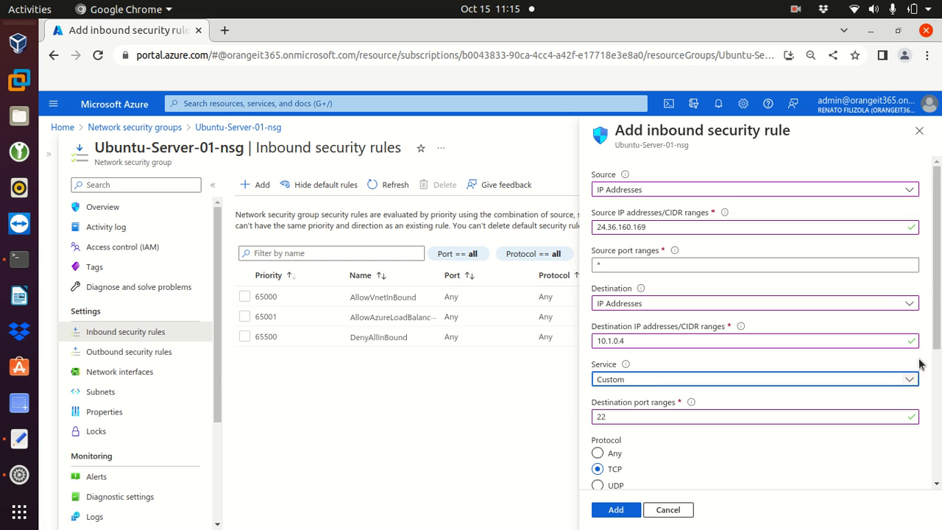
{"action": "left_click_drag", "start_coordinate": [937, 314], "coordinate": [938, 375]}
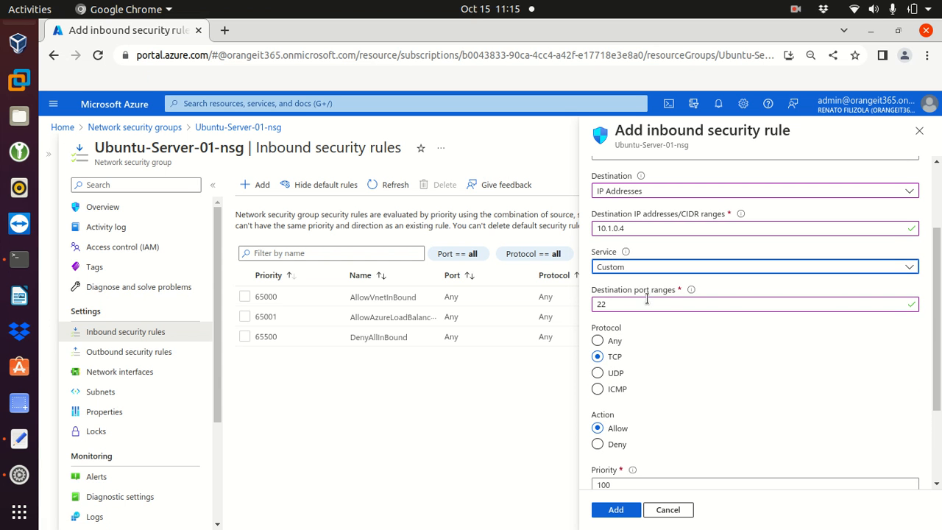
{"action": "left_click_drag", "start_coordinate": [621, 306], "coordinate": [579, 313]}
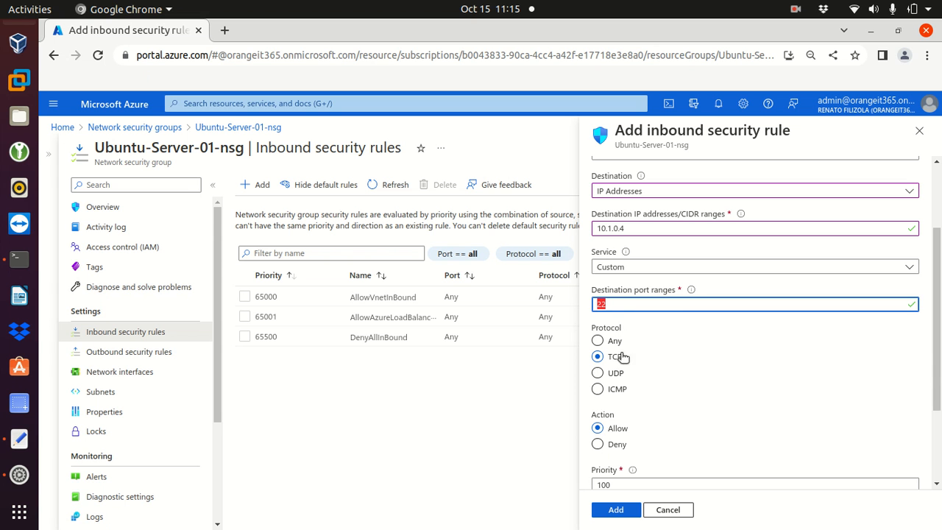
{"action": "left_click_drag", "start_coordinate": [934, 368], "coordinate": [938, 441]}
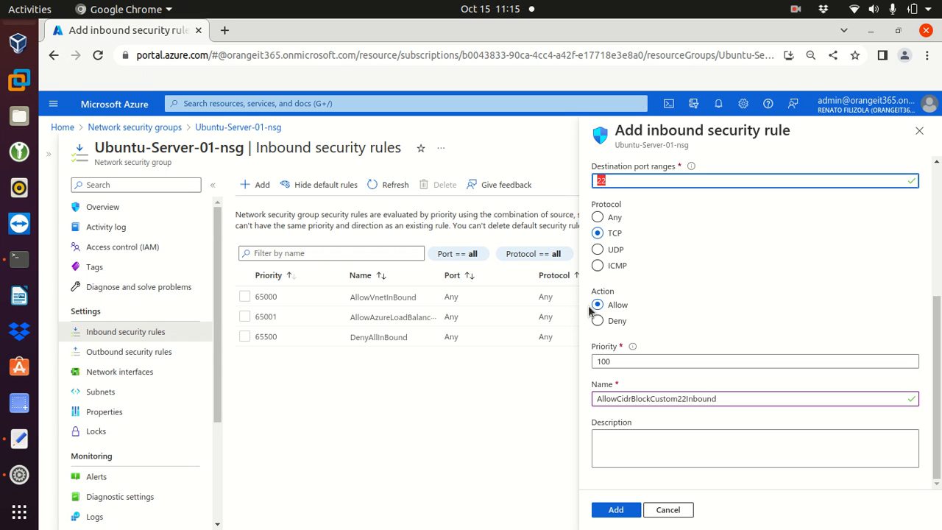
{"action": "left_click", "coordinate": [615, 361]}
{"action": "left_click_drag", "start_coordinate": [615, 360], "coordinate": [577, 368]}
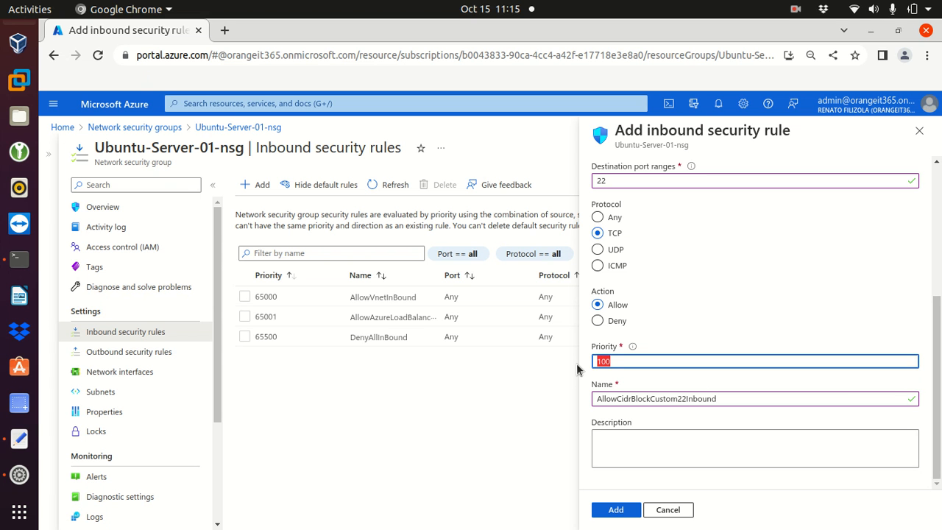
- Name the rule AllowInboundPort22-SSH, removing the spaces so the name is valid
{"action": "left_click", "coordinate": [729, 401]}
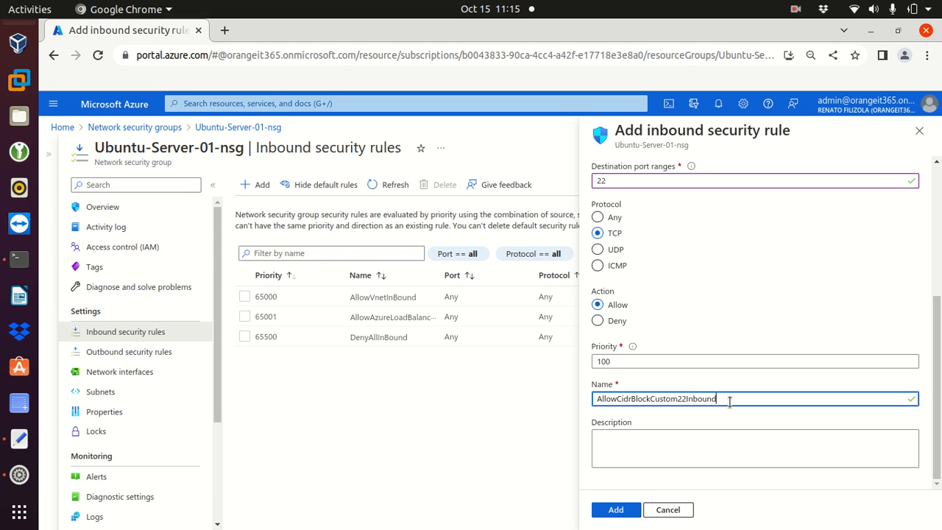
{"action": "left_click_drag", "start_coordinate": [729, 401], "coordinate": [594, 394]}
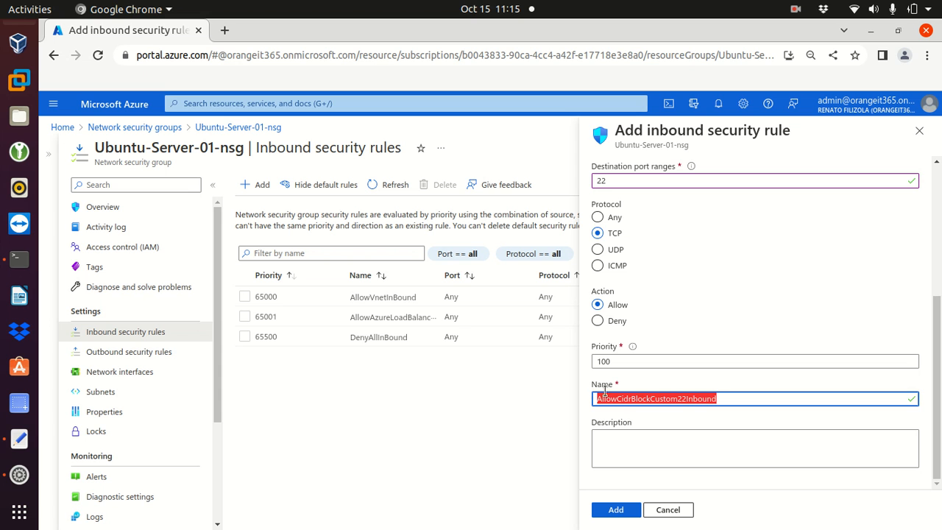
{"action": "type", "text": "All"}
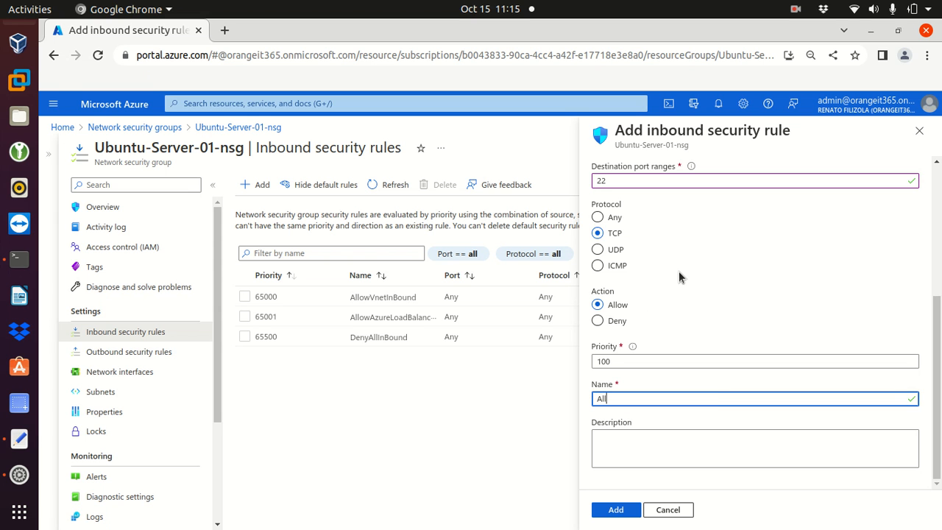
{"action": "type", "text": "ow Port"}
{"action": "key", "text": "BackSpace"}
{"action": "key", "text": "BackSpace"}
{"action": "key", "text": "BackSpace"}
{"action": "key", "text": "BackSpace"}
{"action": "key", "text": "BackSpace"}
{"action": "type", "text": "Inbound Port 22"}
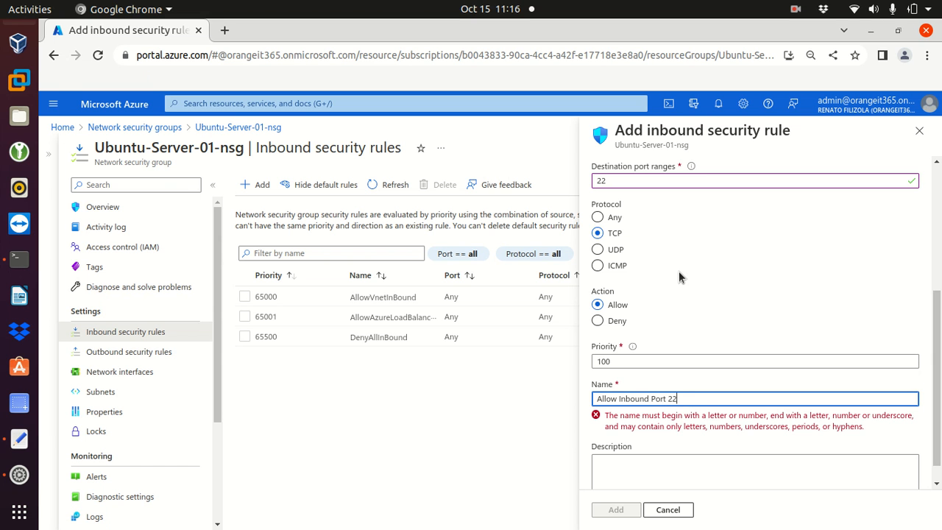
{"action": "type", "text": " - SSH"}
{"action": "scroll", "coordinate": [692, 317], "scroll_direction": "down", "scroll_amount": 1}
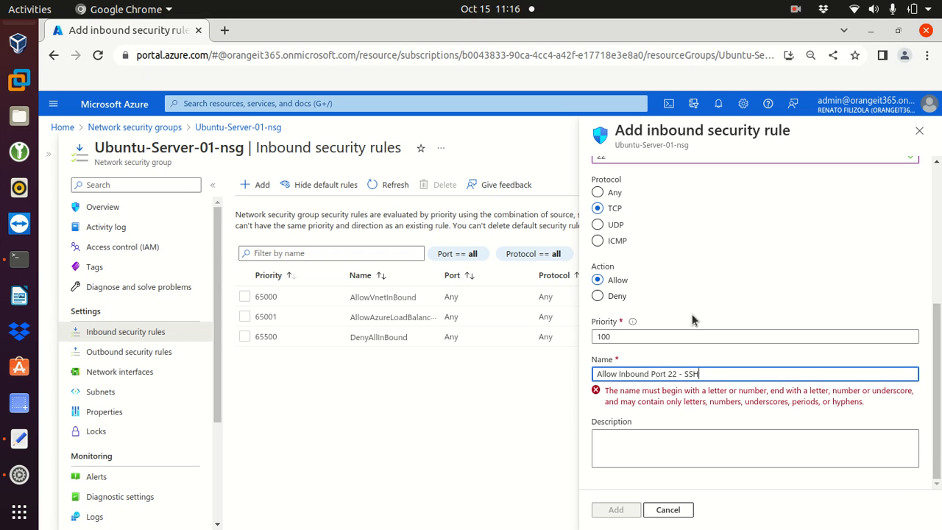
{"action": "left_click", "coordinate": [672, 451]}
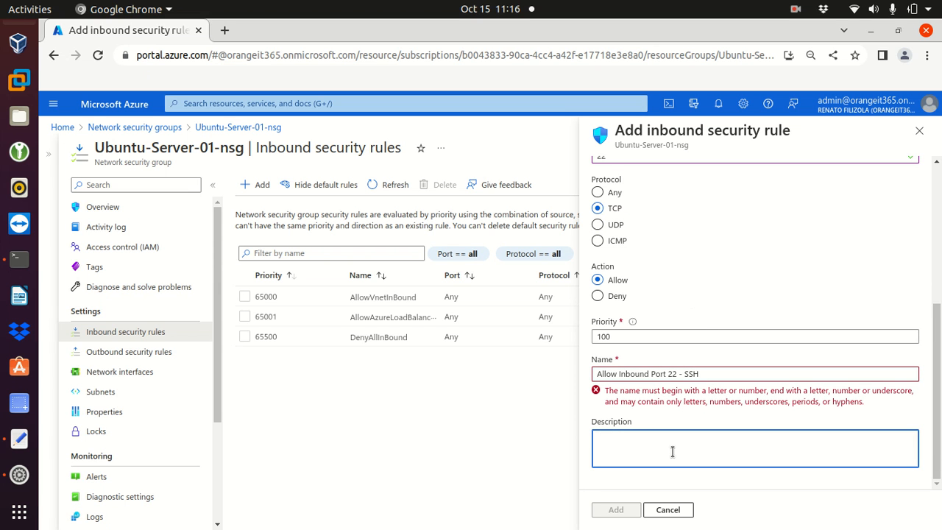
{"action": "left_click", "coordinate": [619, 373]}
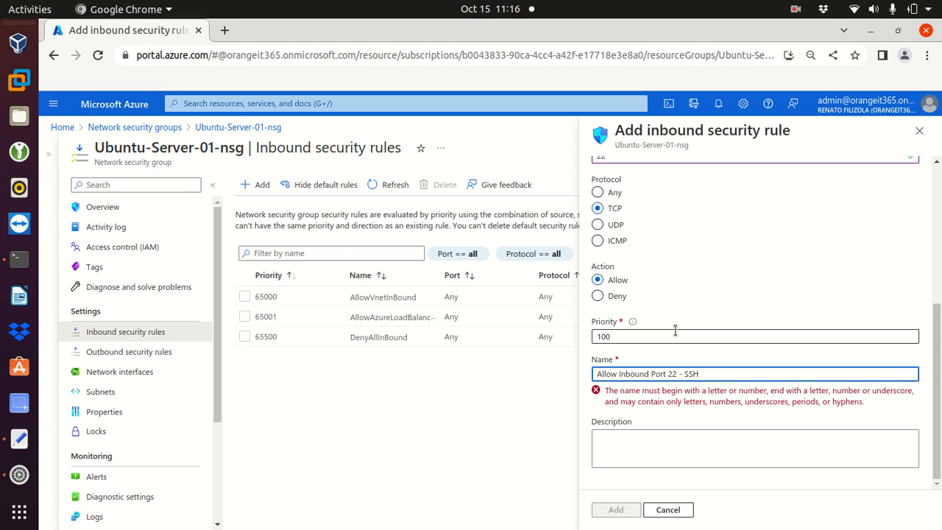
{"action": "key", "text": "BackSpace"}
{"action": "key", "text": "Right"}
{"action": "key", "text": "Right"}
{"action": "key", "text": "Right"}
{"action": "key", "text": "Right"}
{"action": "key", "text": "Right"}
{"action": "key", "text": "Right"}
{"action": "key", "text": "Right"}
{"action": "key", "text": "Delete"}
{"action": "key", "text": "Right"}
{"action": "key", "text": "Right"}
{"action": "key", "text": "Right"}
{"action": "key", "text": "Right"}
{"action": "key", "text": "Right"}
{"action": "key", "text": "Right"}
{"action": "key", "text": "Delete"}
{"action": "key", "text": "Delete"}
- Enter the description 'This rule allows access to port 22 - SSH'
{"action": "left_click", "coordinate": [644, 440]}
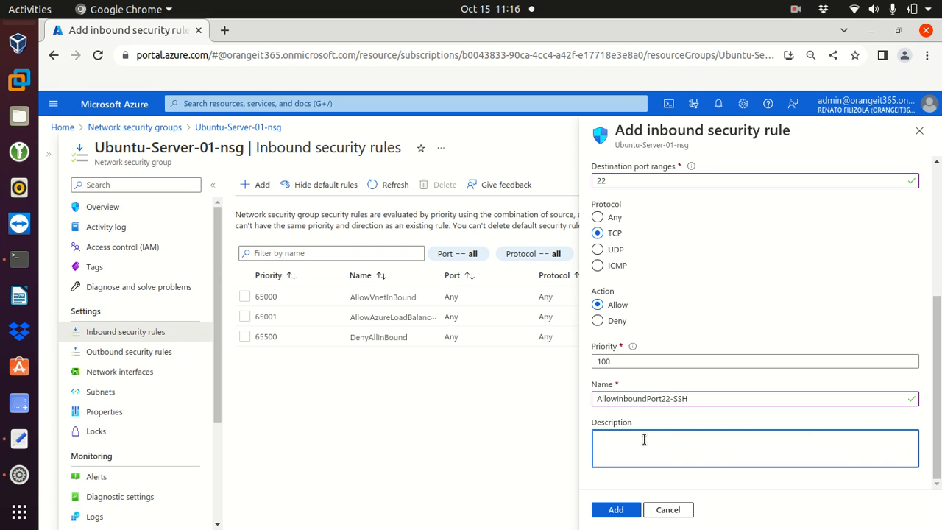
{"action": "type", "text": "This rule "}
{"action": "type", "text": "is for"}
{"action": "key", "text": "BackSpace"}
{"action": "key", "text": "BackSpace"}
{"action": "key", "text": "BackSpace"}
{"action": "key", "text": "BackSpace"}
{"action": "key", "text": "BackSpace"}
{"action": "key", "text": "BackSpace"}
{"action": "key", "text": "BackSpace"}
{"action": "type", "text": "allows "}
{"action": "type", "text": "inbou"}
{"action": "key", "text": "BackSpace"}
{"action": "key", "text": "BackSpace"}
{"action": "key", "text": "BackSpace"}
{"action": "key", "text": "BackSpace"}
{"action": "key", "text": "BackSpace"}
{"action": "type", "text": "access to port 22 - SSH"}
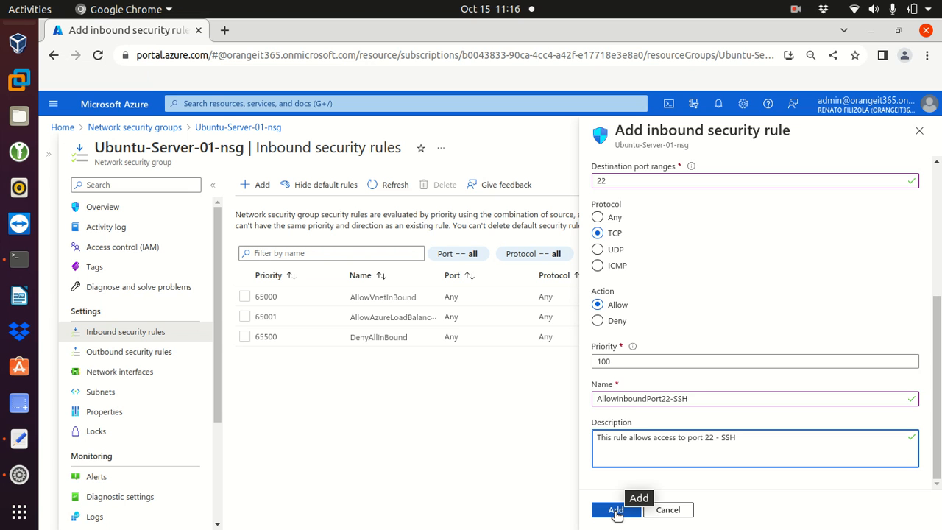
- Add the rule, dismiss the confirmation, and refresh the inbound rules list
{"action": "left_click", "coordinate": [618, 510]}
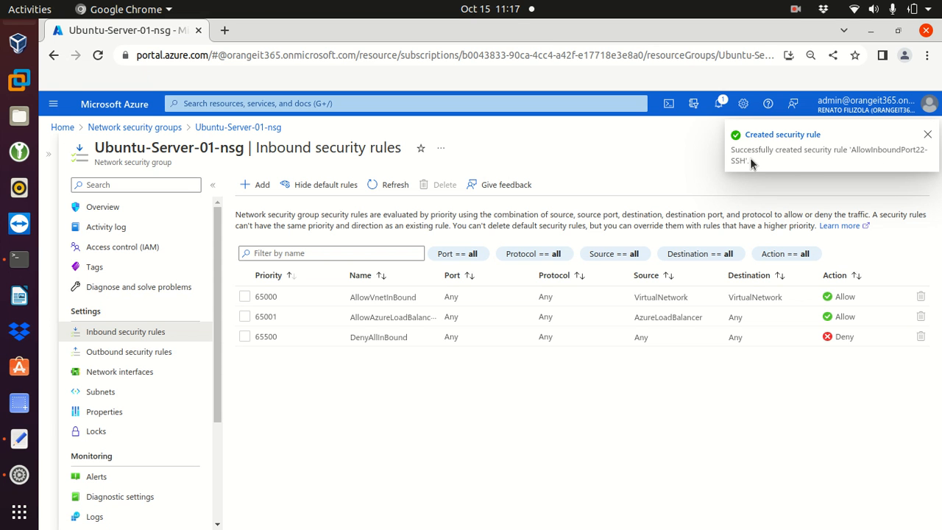
{"action": "left_click", "coordinate": [927, 136]}
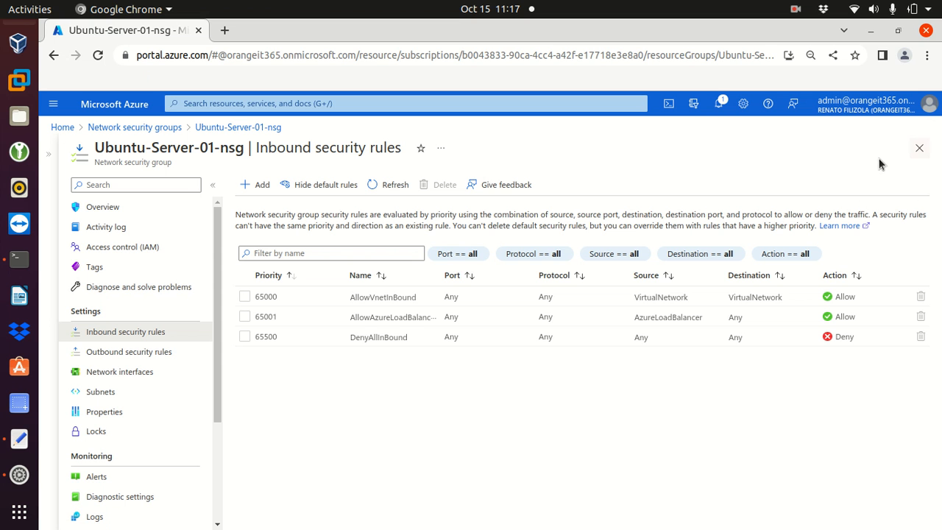
{"action": "left_click", "coordinate": [391, 186]}
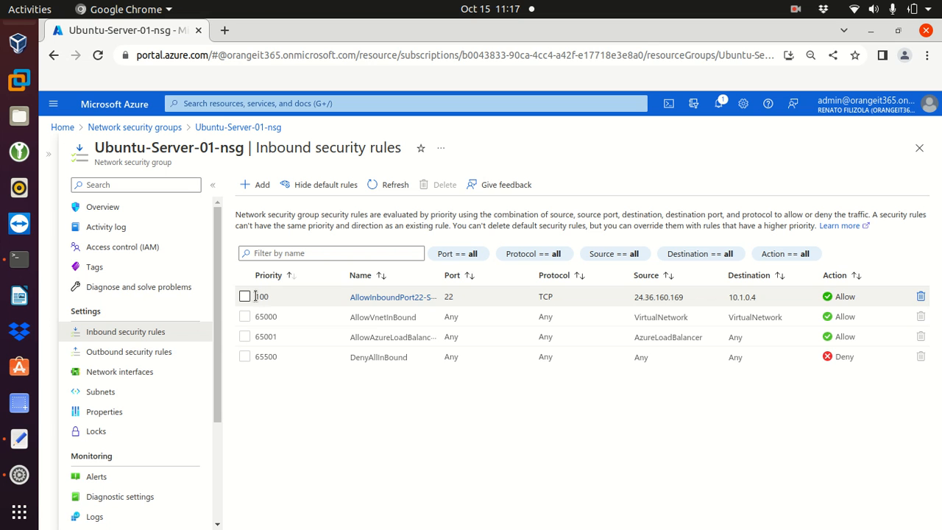
- Verify the new rule shows priority 100, port 22, TCP, and source 24.36.160.169
{"action": "left_click_drag", "start_coordinate": [252, 297], "coordinate": [273, 301]}
{"action": "left_click", "coordinate": [231, 309]}
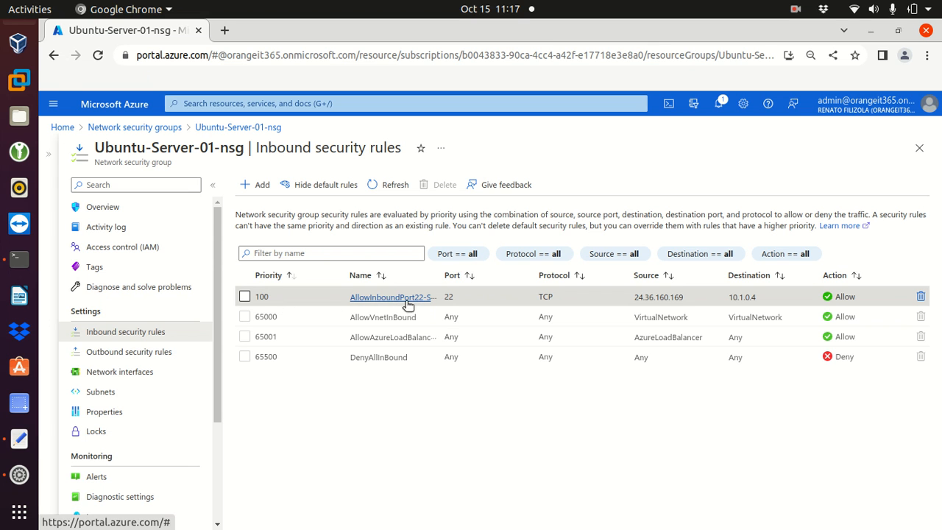
{"action": "left_click_drag", "start_coordinate": [441, 297], "coordinate": [456, 298]}
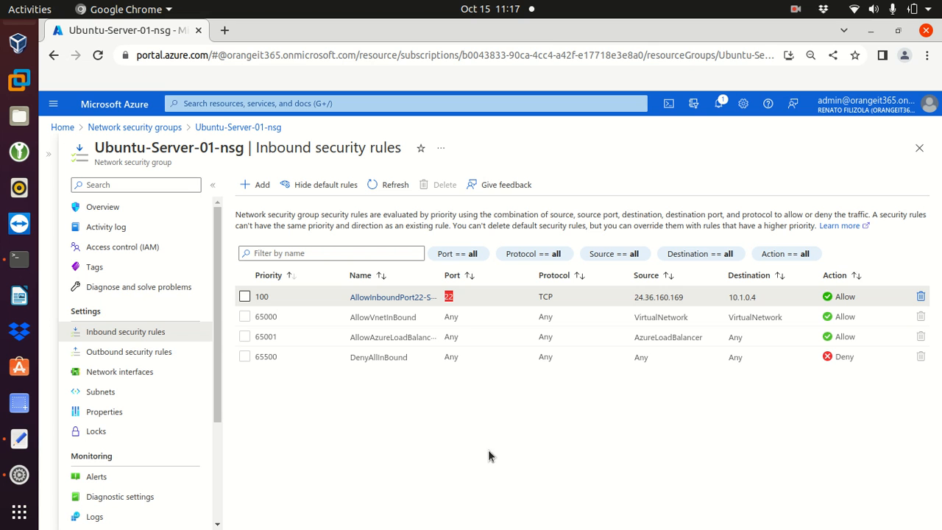
{"action": "left_click_drag", "start_coordinate": [538, 297], "coordinate": [550, 299]}
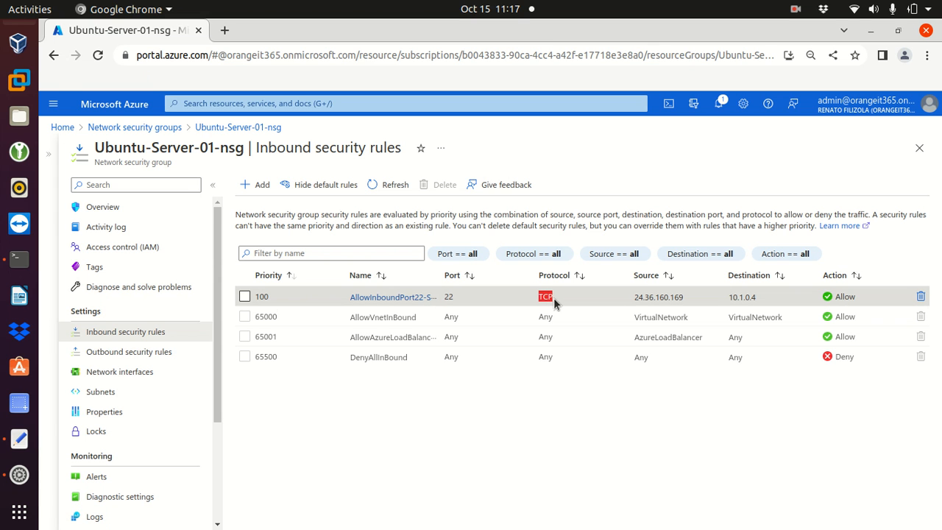
{"action": "left_click_drag", "start_coordinate": [638, 297], "coordinate": [693, 300]}
{"action": "left_click_drag", "start_coordinate": [634, 297], "coordinate": [763, 302]}
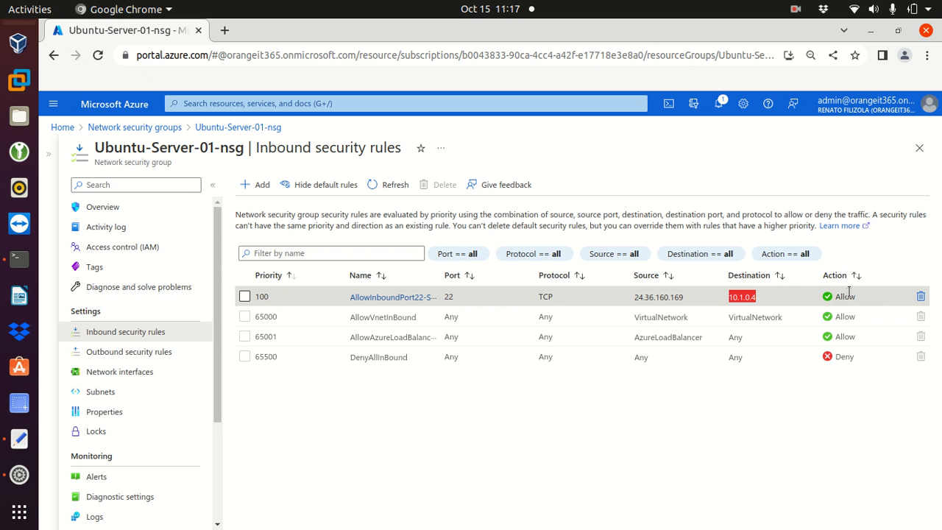
- Rerun the previous ssh command to 20.84.43.87, accept the host key with 'yes', and log in with the password
{"action": "left_click", "coordinate": [19, 258]}
{"action": "key", "text": "Up"}
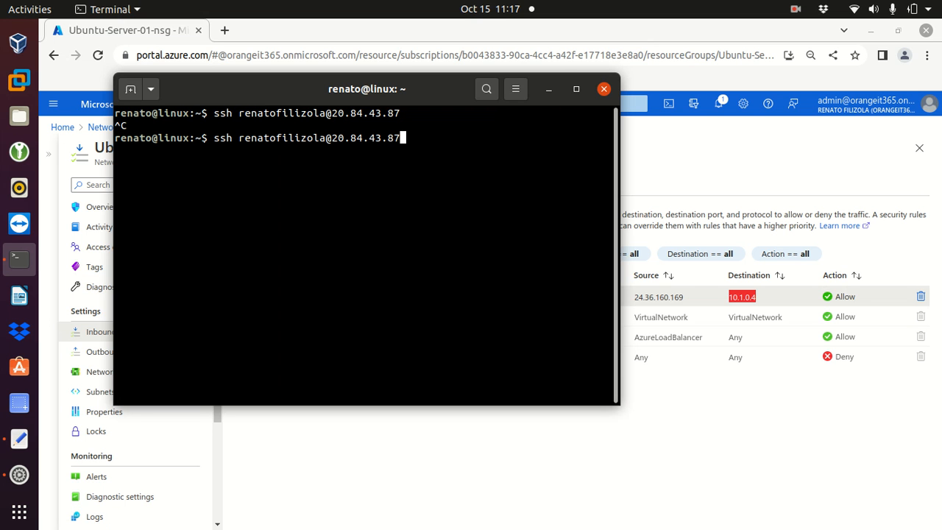
{"action": "key", "text": "Return"}
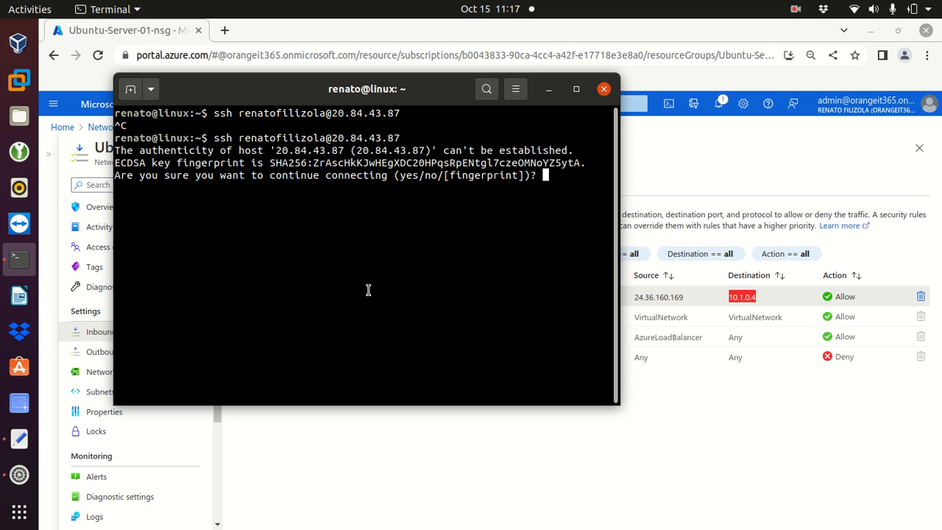
{"action": "type", "text": "yes"}
{"action": "key", "text": "Return"}
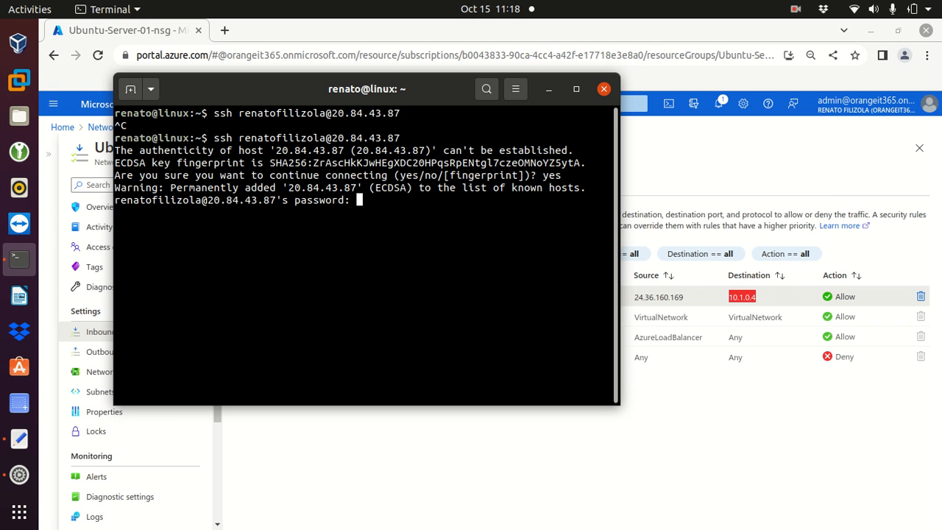
{"action": "key", "text": "Return"}
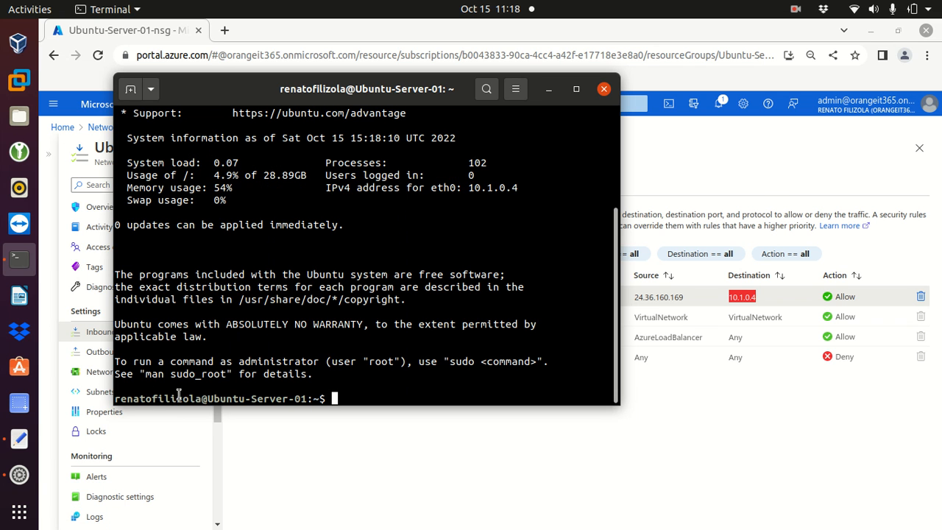
{"action": "left_click_drag", "start_coordinate": [255, 92], "coordinate": [267, 120]}
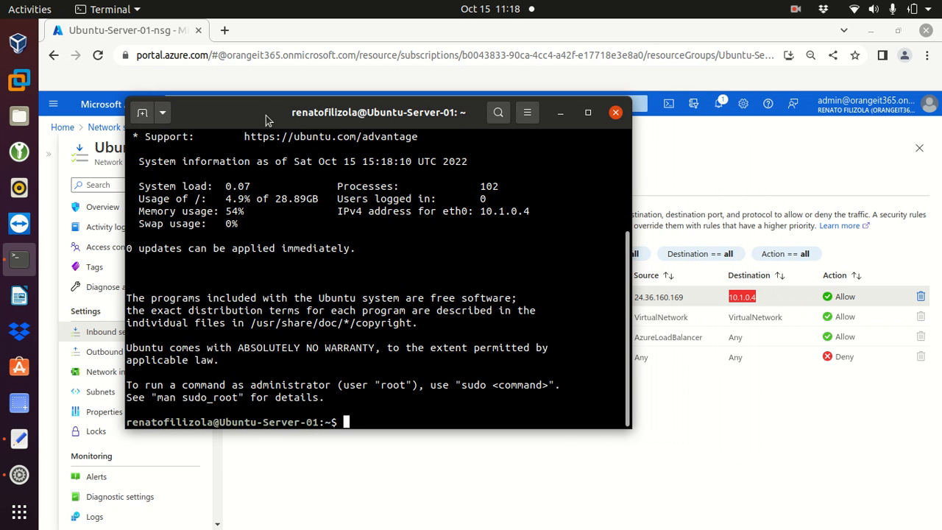